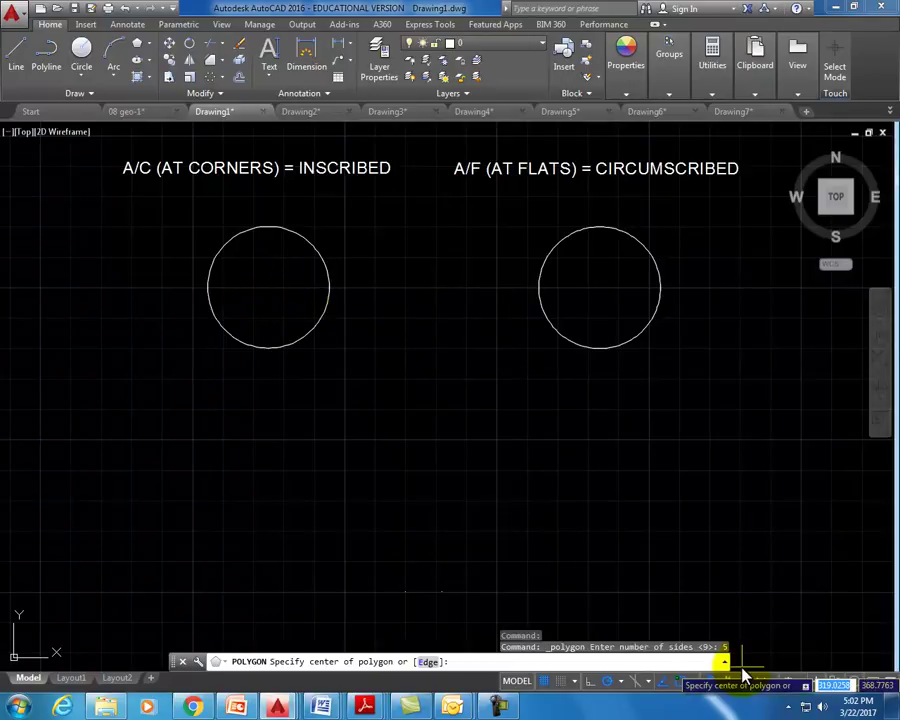
# Draw the five-sided polygon inscribed in the circle under the A/C heading, centred on it with a corner at the circle's lowest point.
pyautogui.click(692, 682)
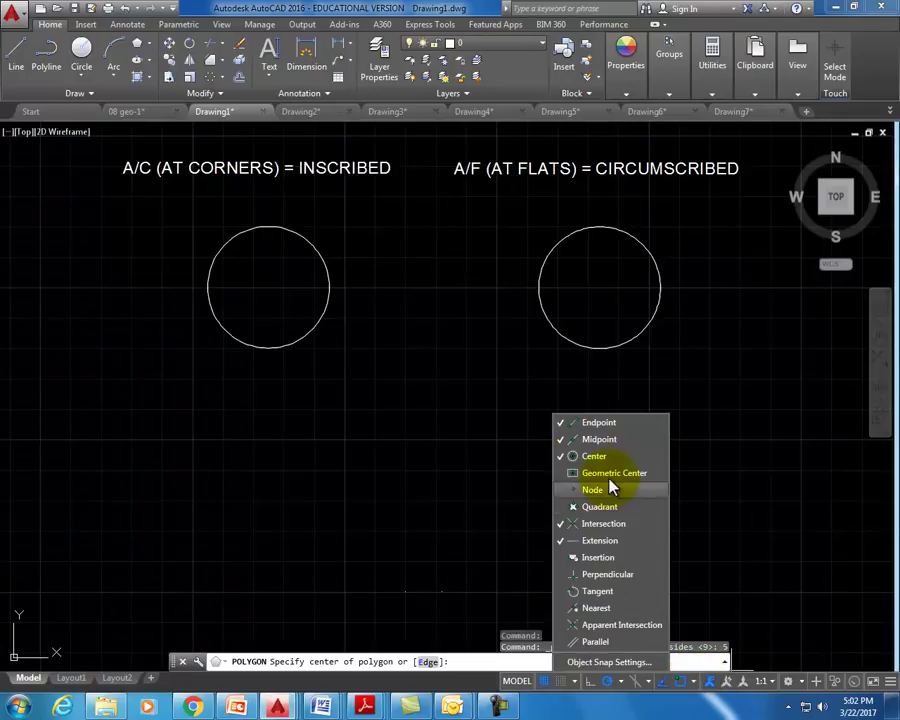
pyautogui.click(594, 457)
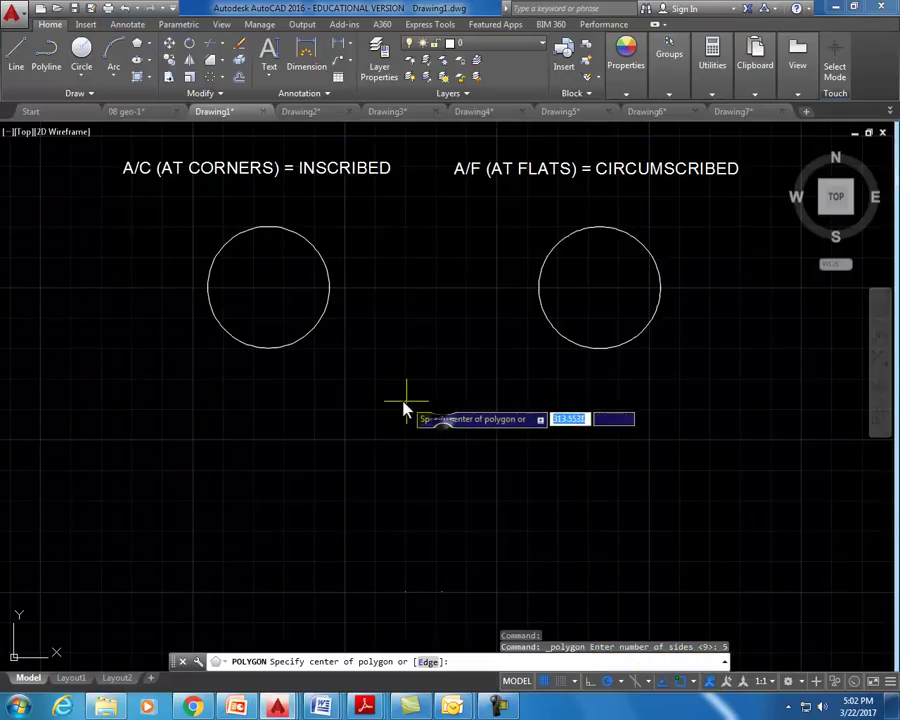
pyautogui.click(310, 342)
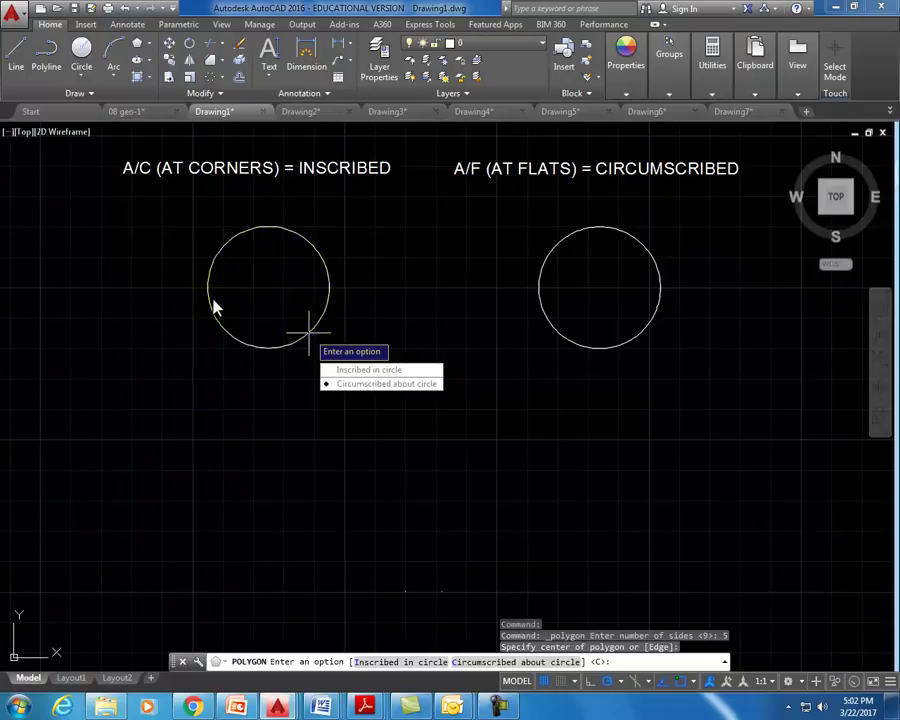
pyautogui.click(363, 372)
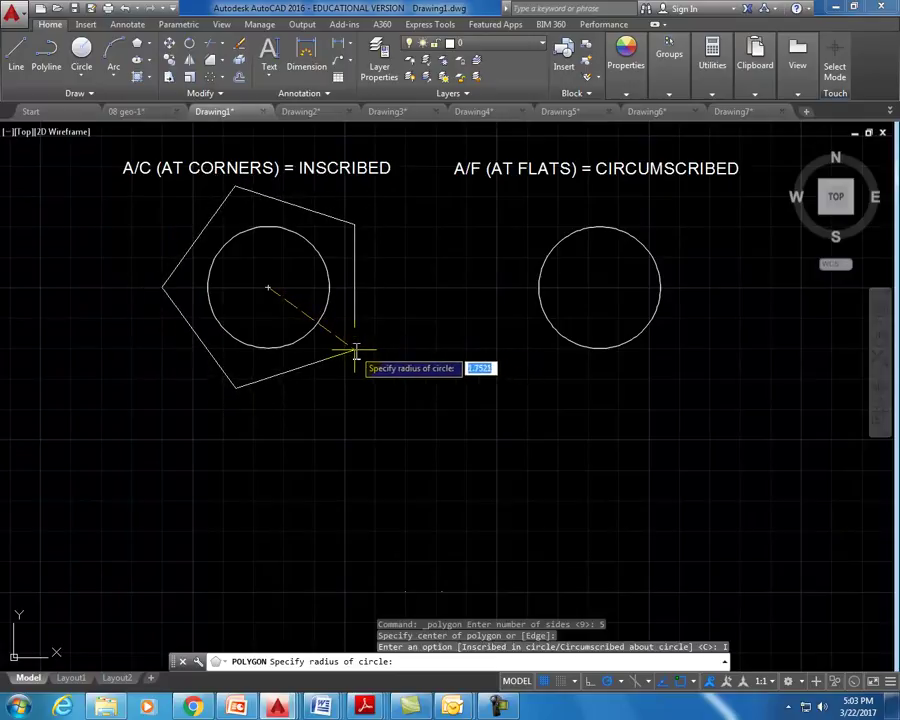
pyautogui.click(268, 349)
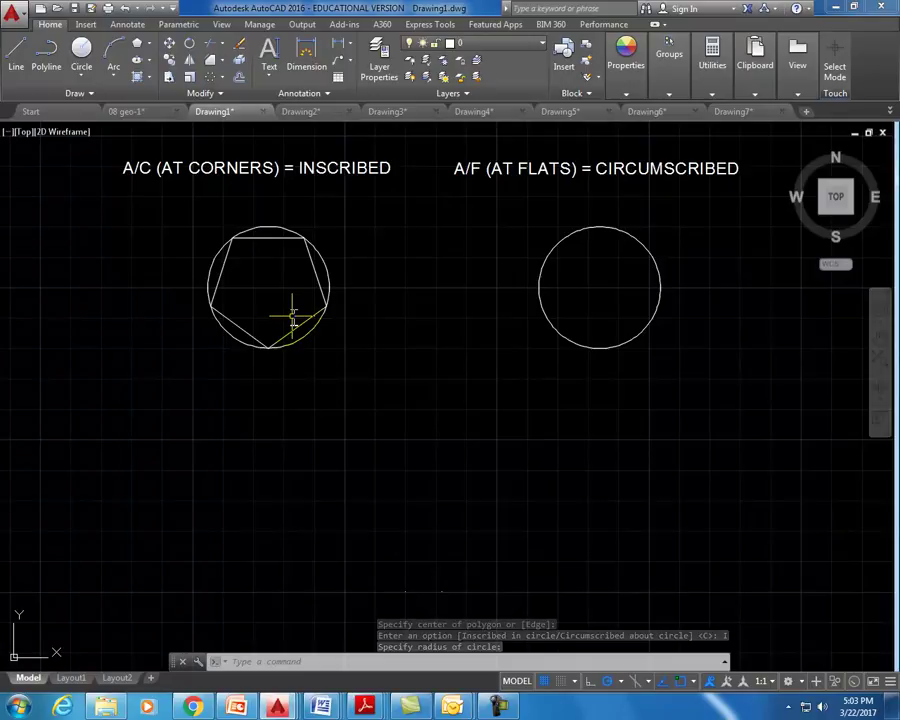
pyautogui.click(323, 306)
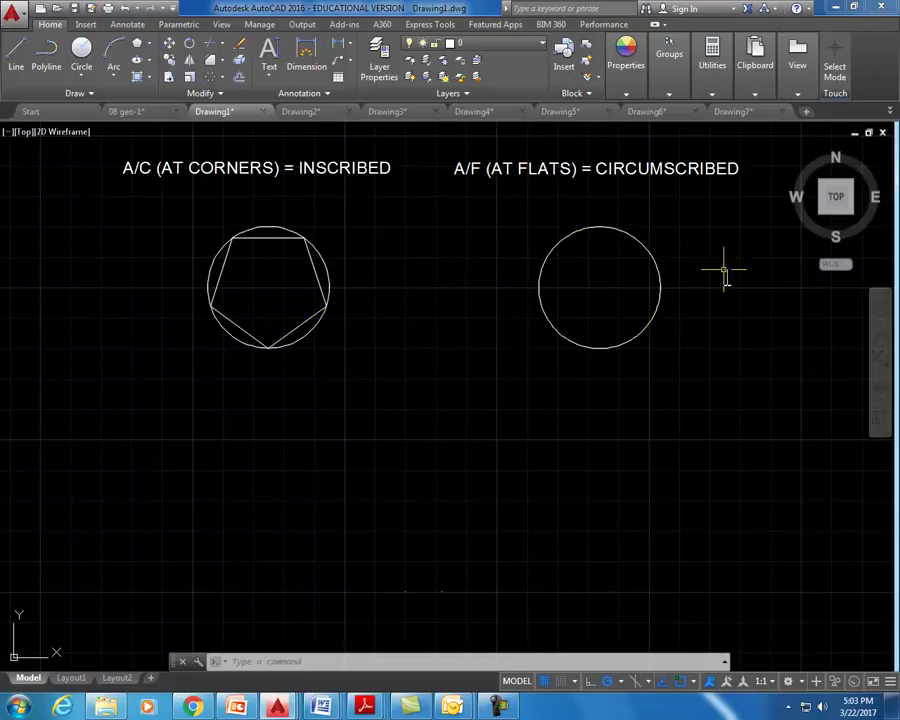
# Draw a five-sided polygon circumscribed about the A/F circle, sharing its centre, with radius 1 reaching the circle's lowest point.
pyautogui.click(139, 47)
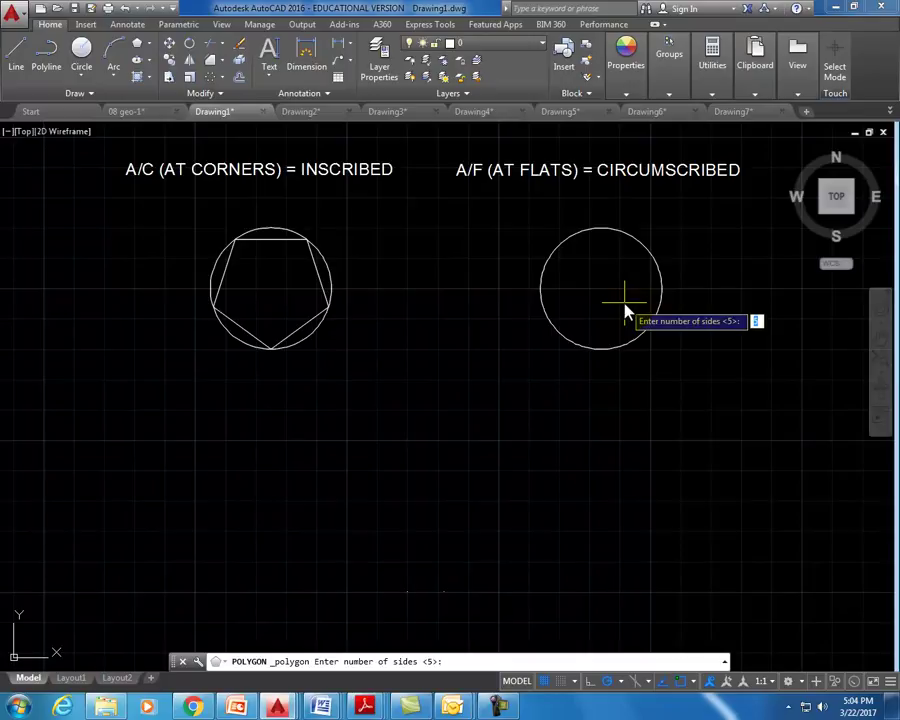
pyautogui.press('Return')
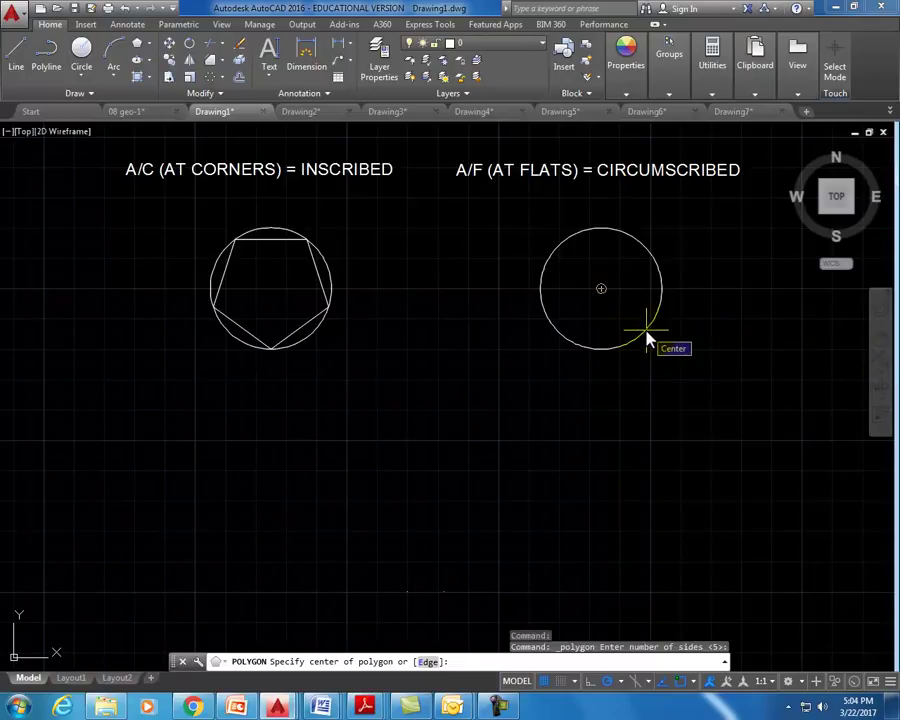
pyautogui.click(646, 340)
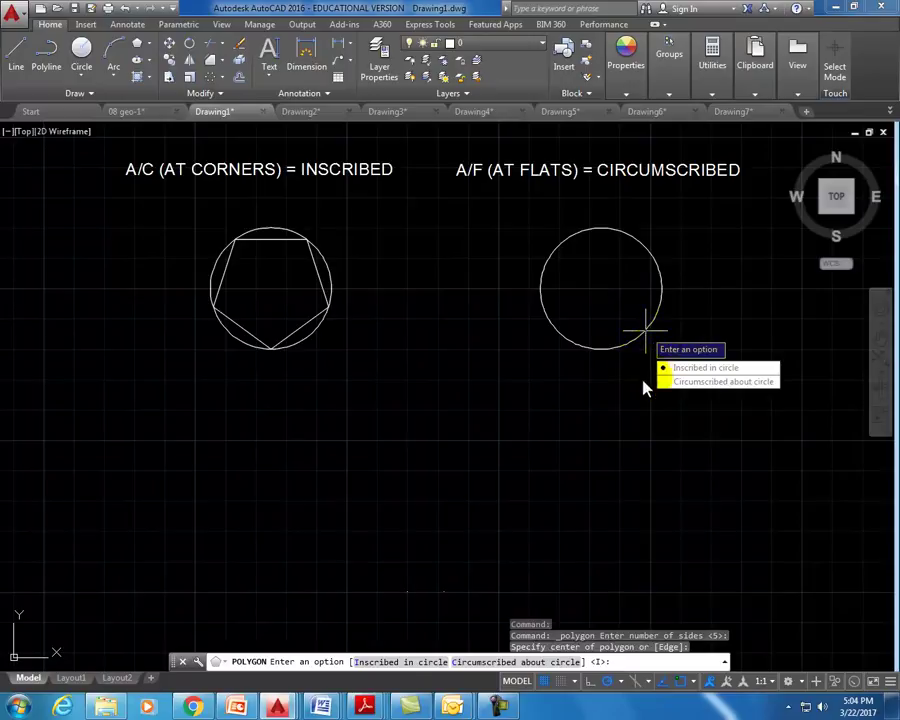
pyautogui.click(703, 390)
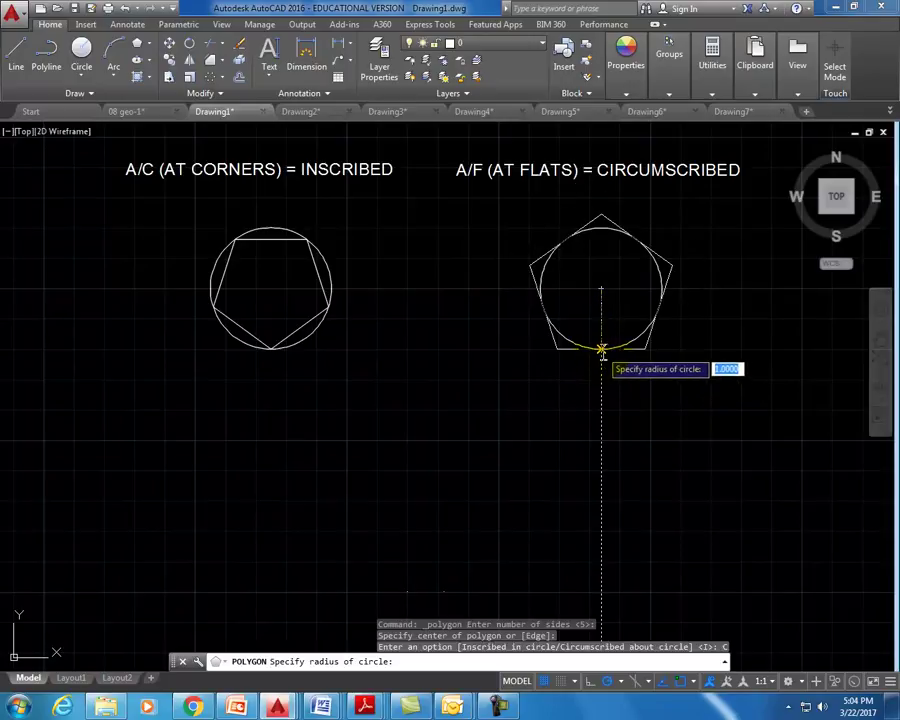
pyautogui.click(601, 350)
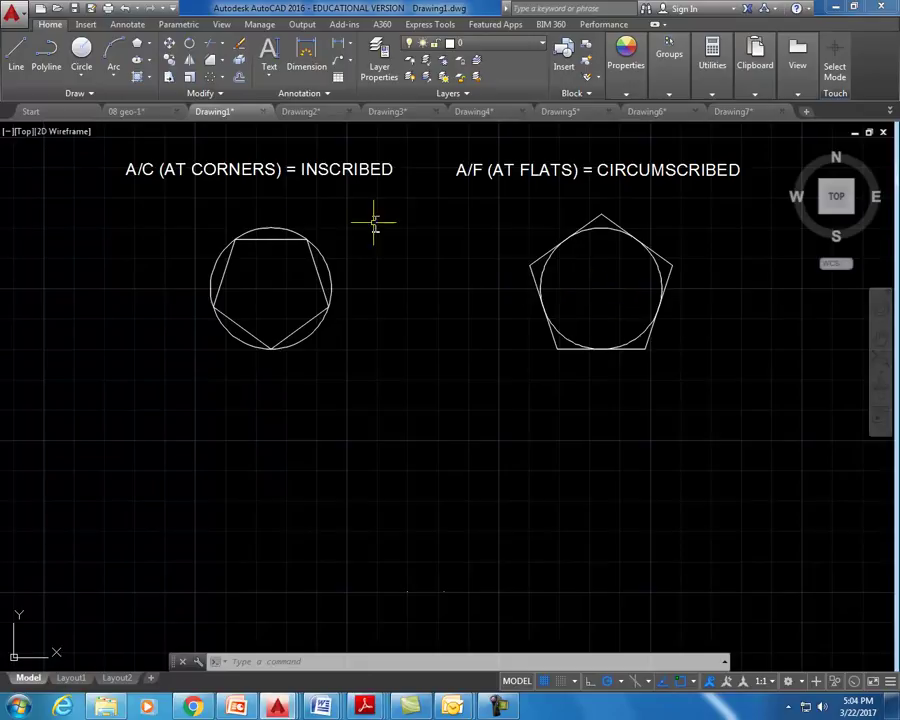
# Draw a five-sided polygon by its edge, using the two marked points below the circles as the edge's endpoints.
pyautogui.click(137, 45)
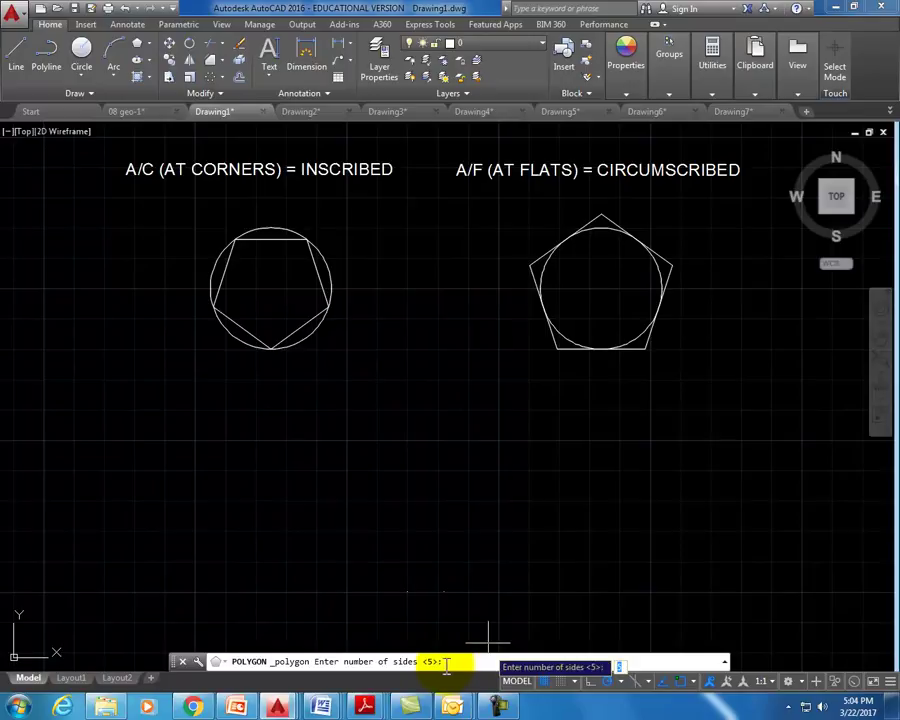
pyautogui.press('Return')
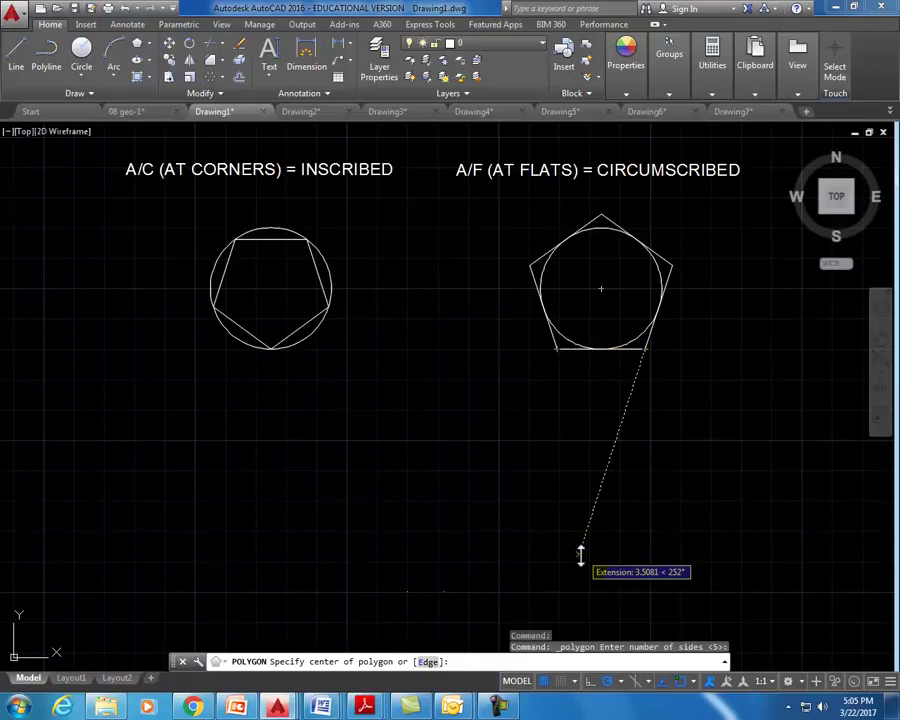
pyautogui.click(429, 662)
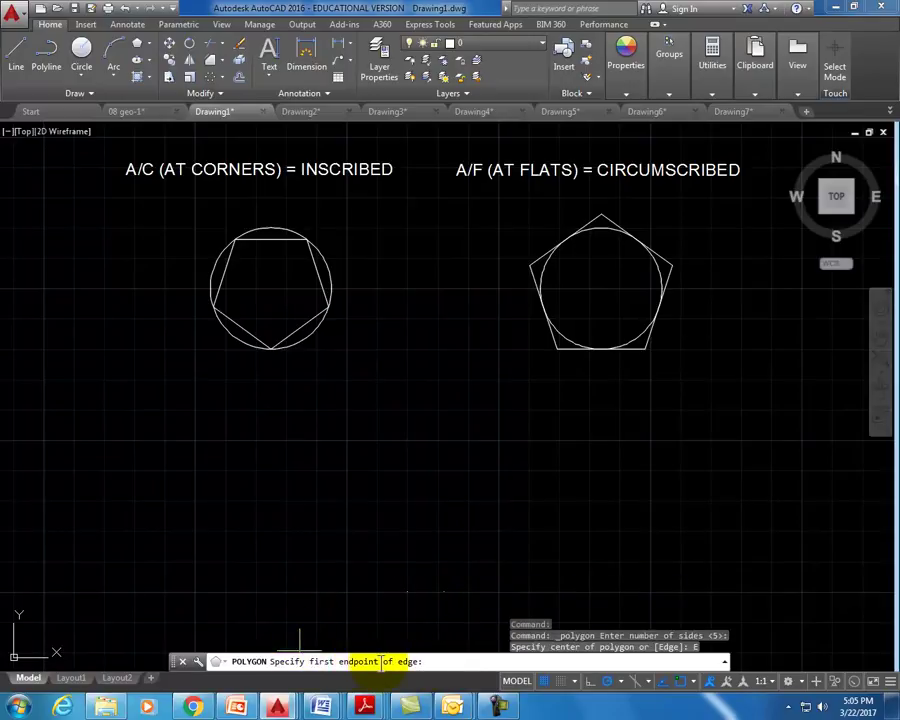
pyautogui.click(407, 592)
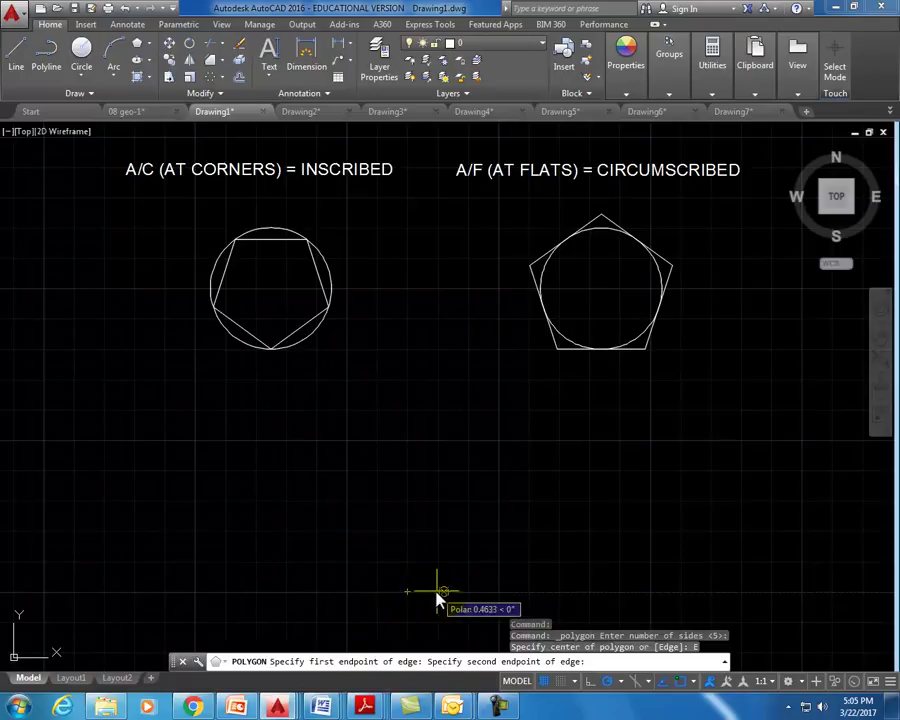
pyautogui.click(444, 593)
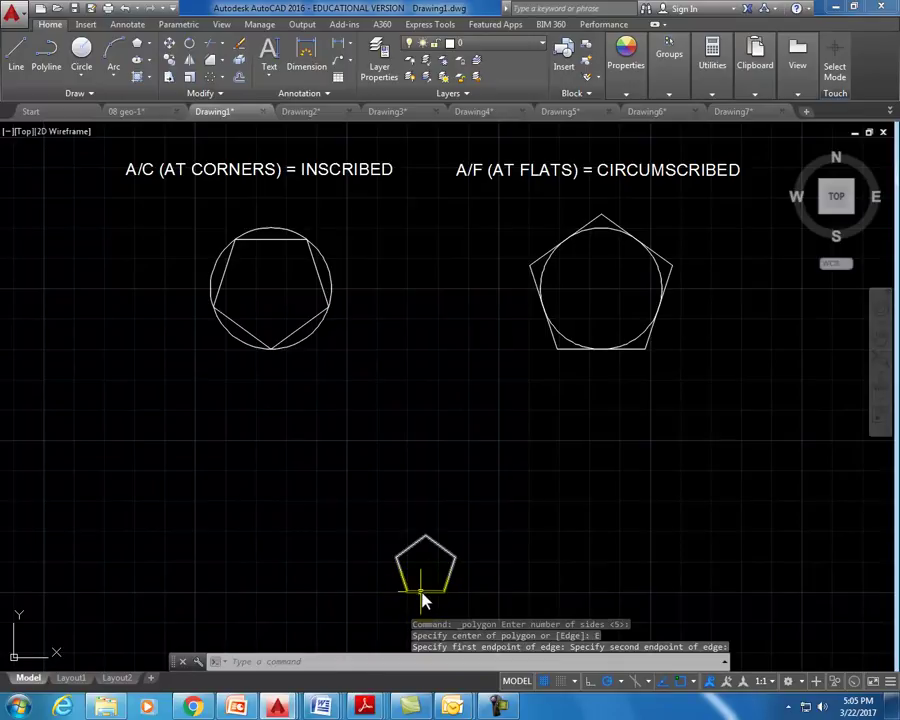
pyautogui.moveTo(435, 598)
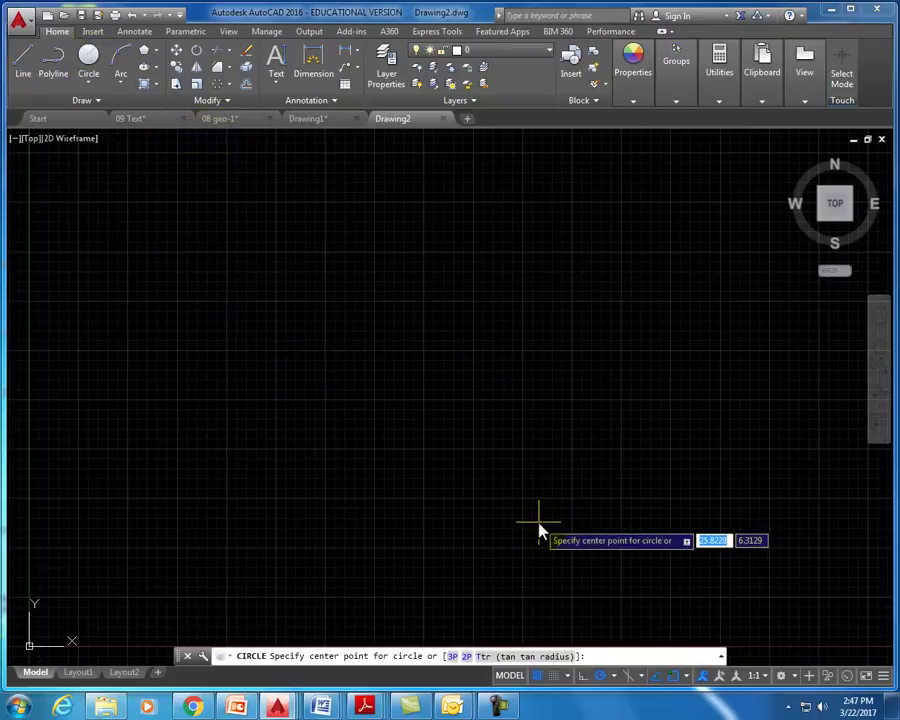
# Turn grid snap on and draw a circle with a radius of 2.5 in the empty Drawing2.
pyautogui.click(555, 676)
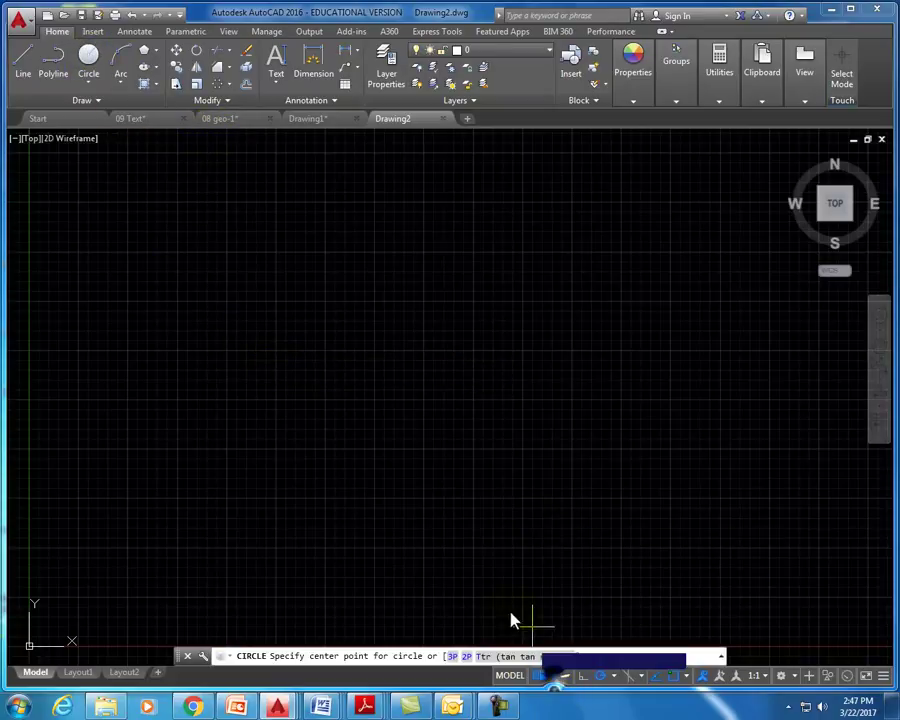
pyautogui.click(276, 349)
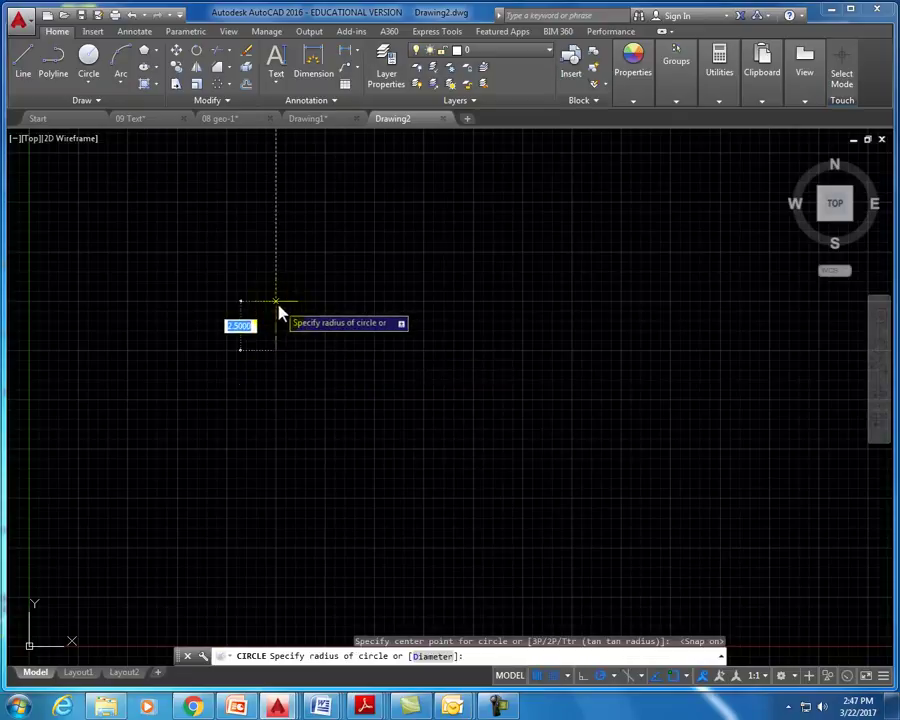
pyautogui.click(278, 303)
pyautogui.rightClick(281, 304)
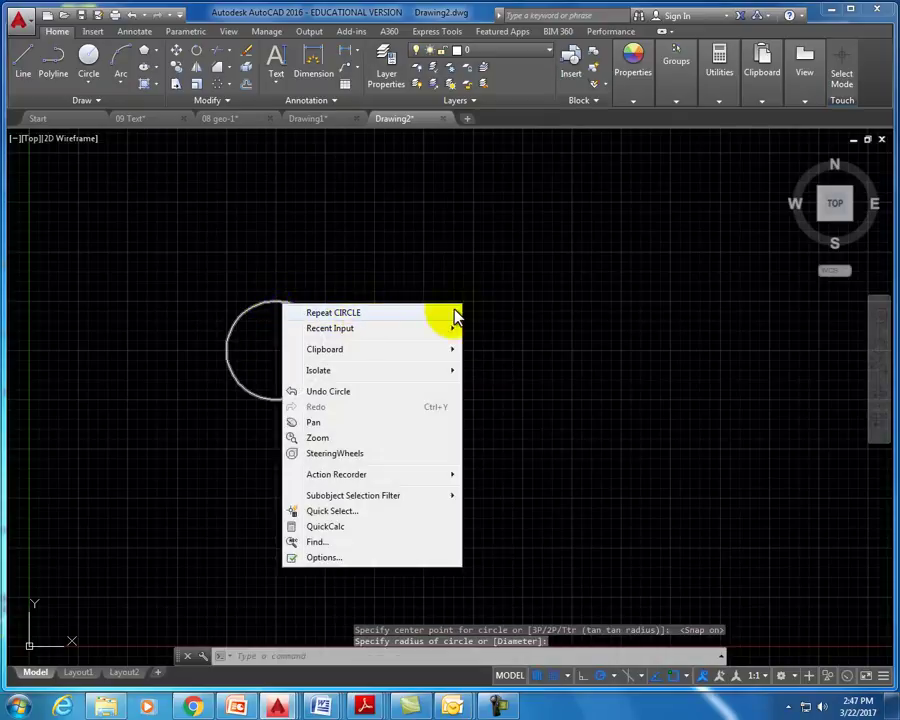
pyautogui.click(444, 260)
pyautogui.click(426, 304)
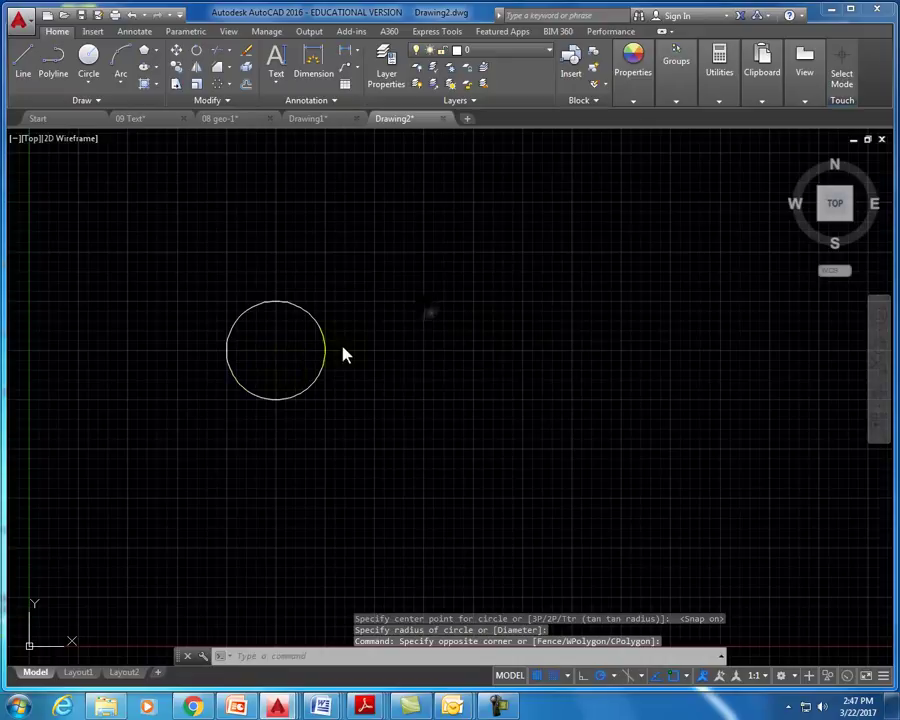
# Move the circle from its centre by a distance of 1 at an angle of 0°, dismissing the Windows color scheme prompt.
pyautogui.click(176, 54)
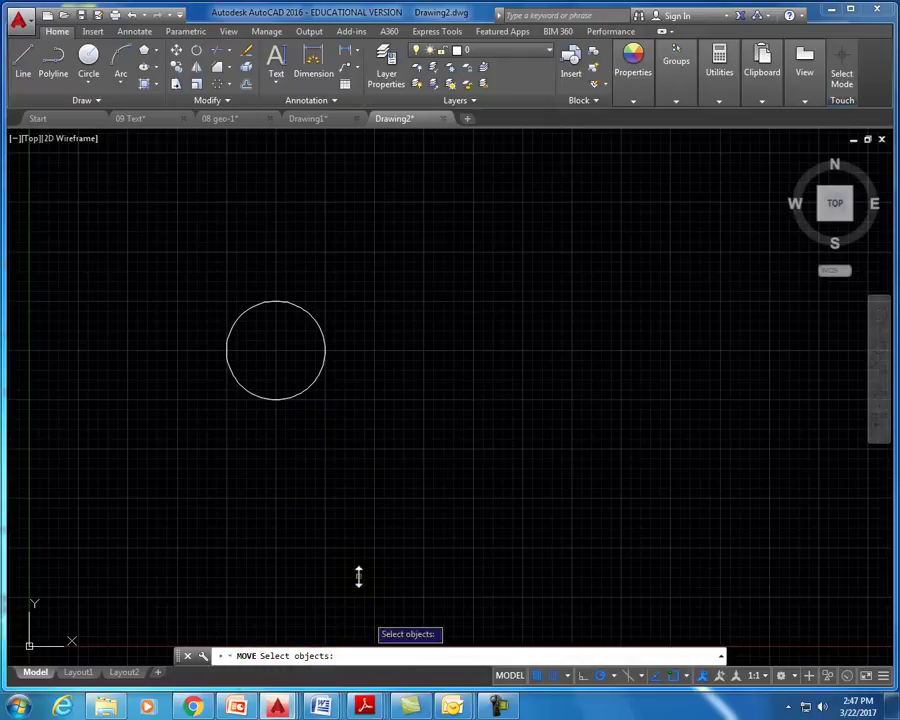
pyautogui.click(314, 384)
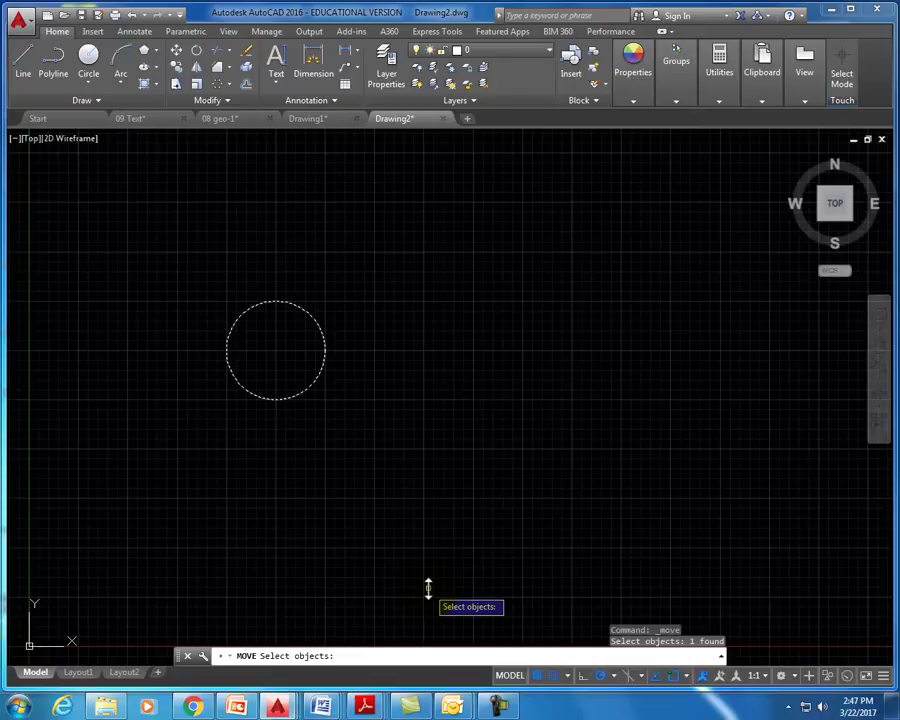
pyautogui.press('Return')
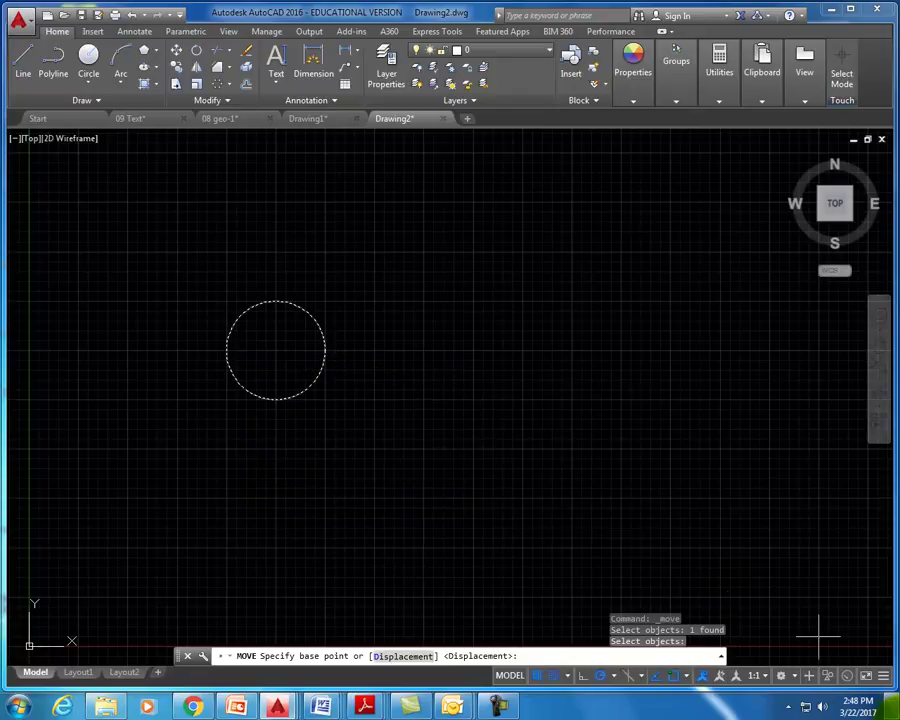
pyautogui.click(688, 678)
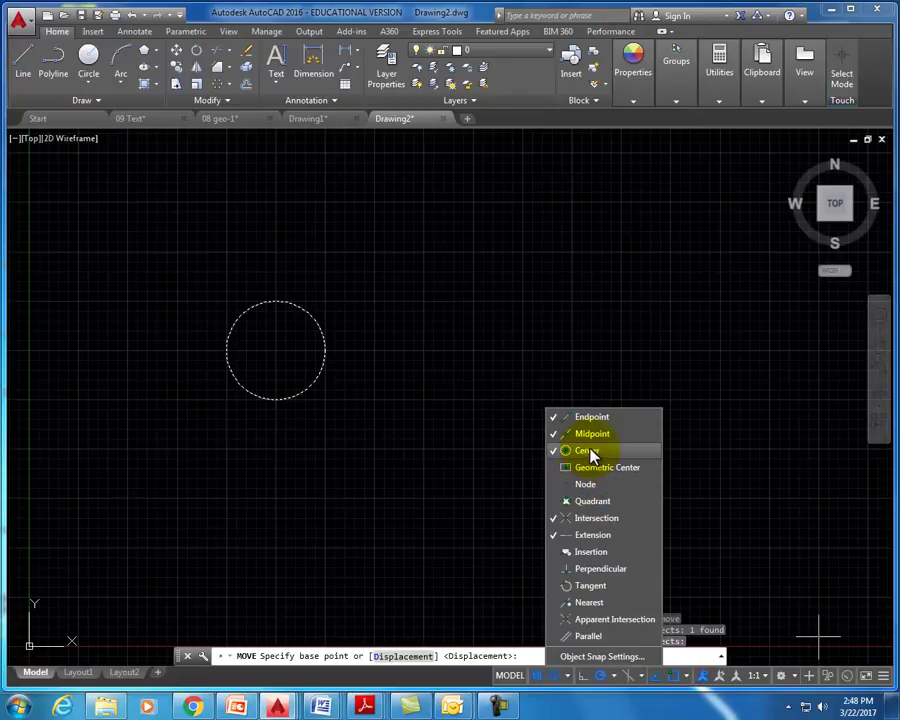
pyautogui.click(305, 398)
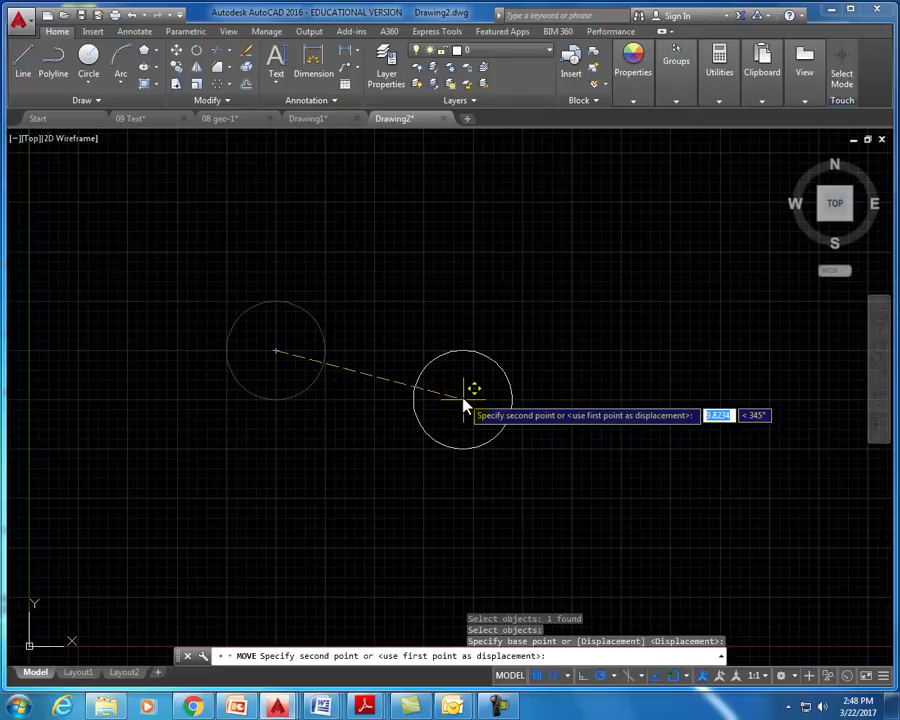
pyautogui.press('F8')
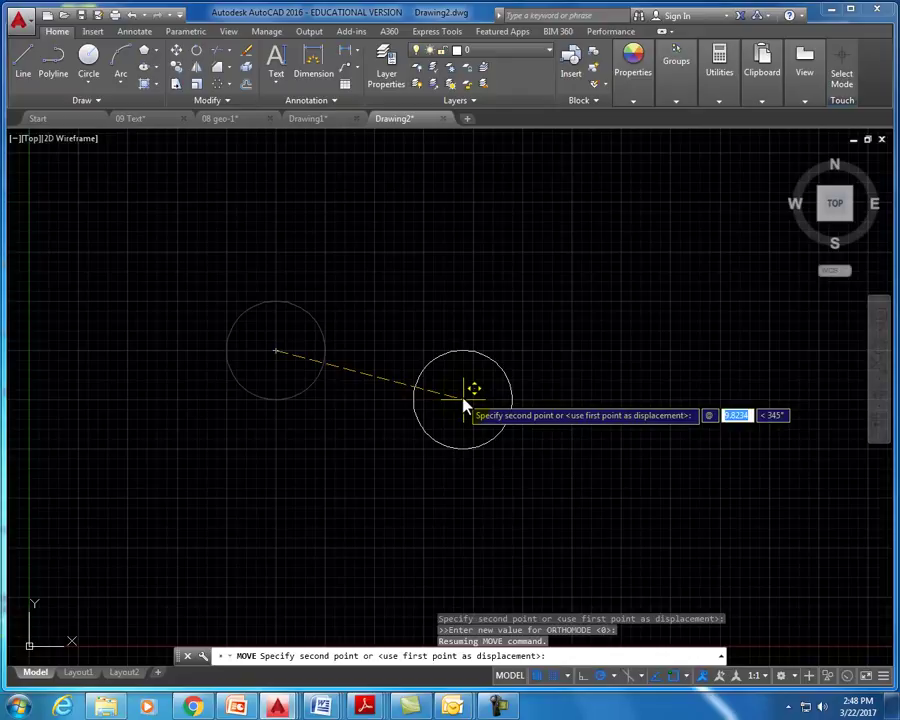
pyautogui.write('1')
pyautogui.press('Tab')
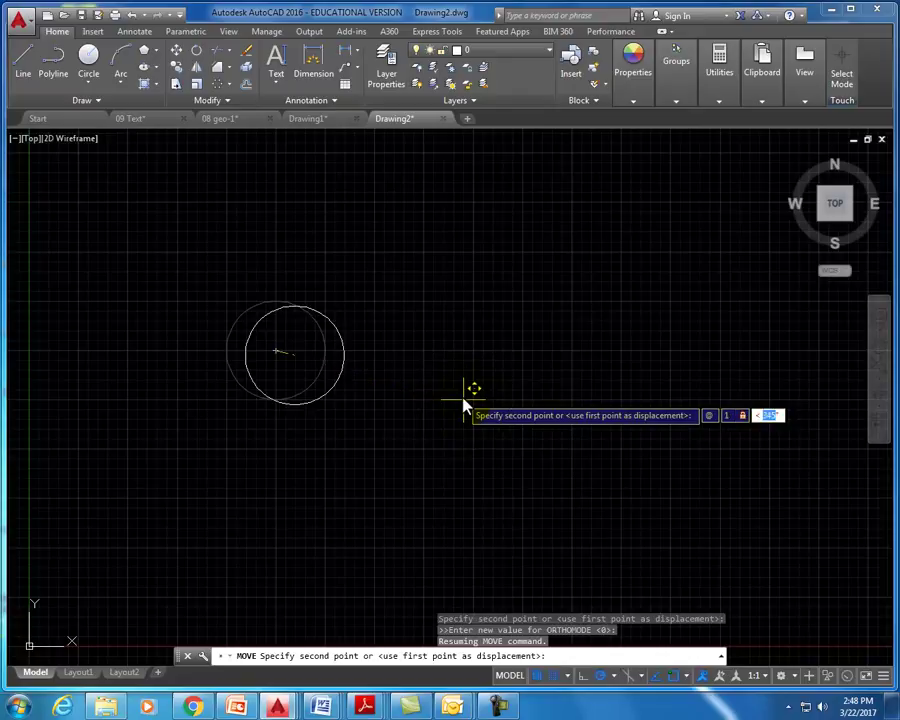
pyautogui.write('0')
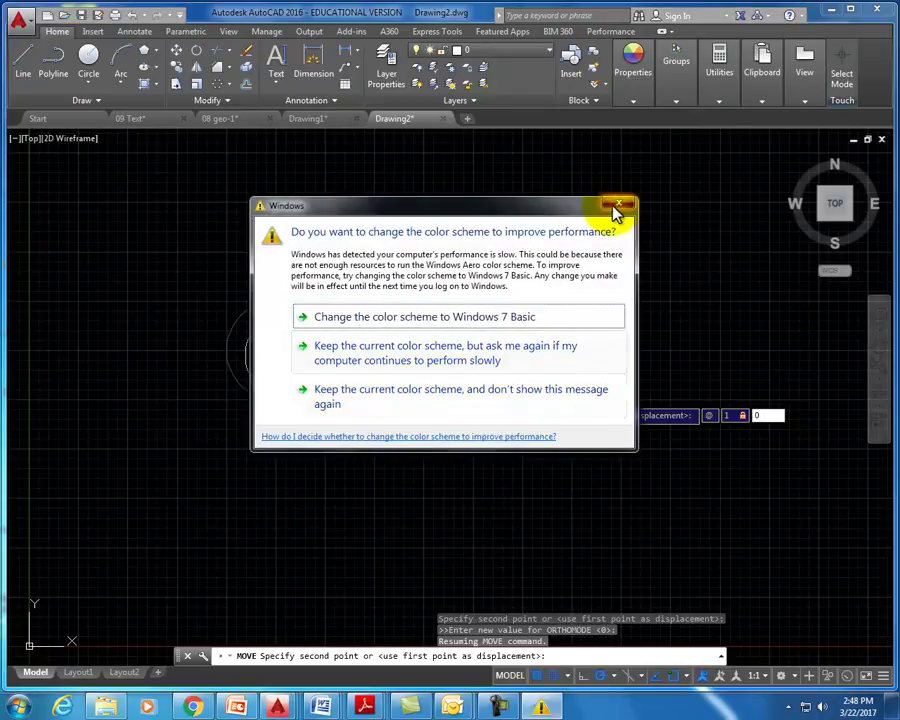
pyautogui.click(619, 208)
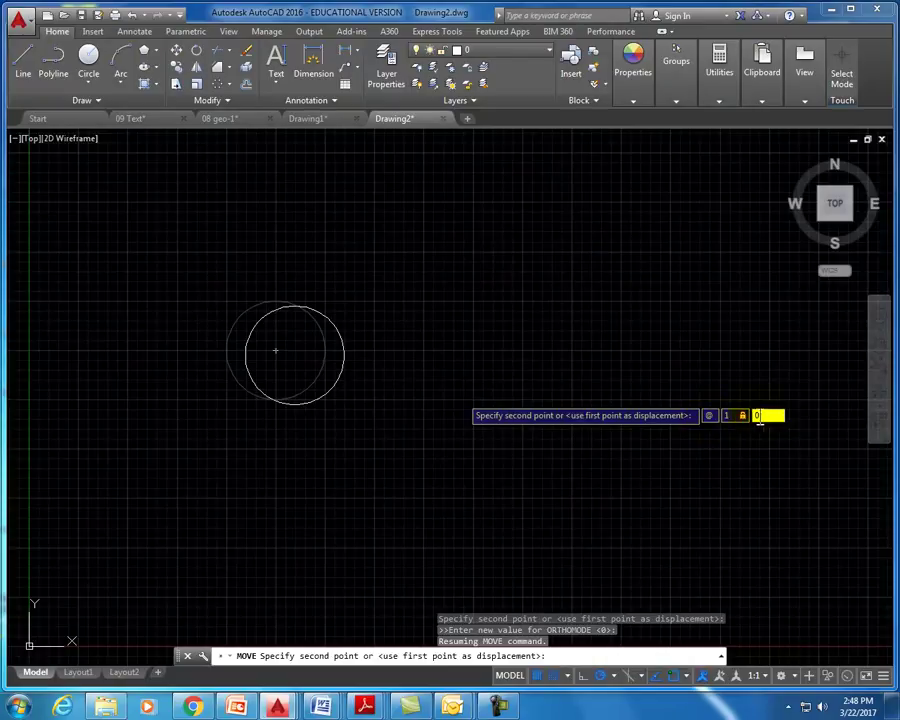
pyautogui.click(760, 420)
pyautogui.press('Return')
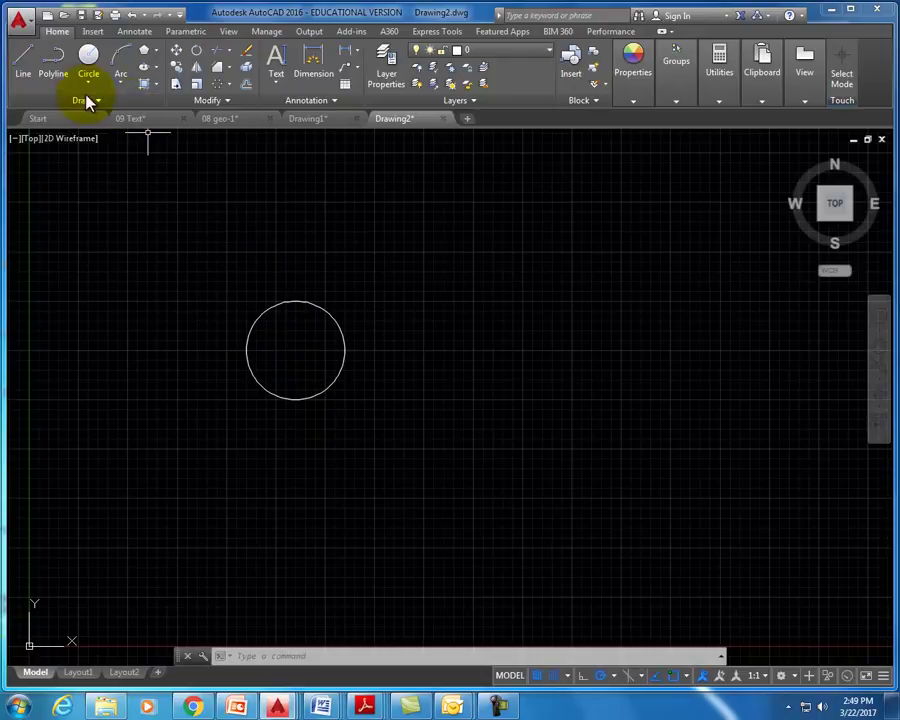
# Draw a horizontal line from the circle's centre rightward to a point well outside the circle.
pyautogui.click(28, 68)
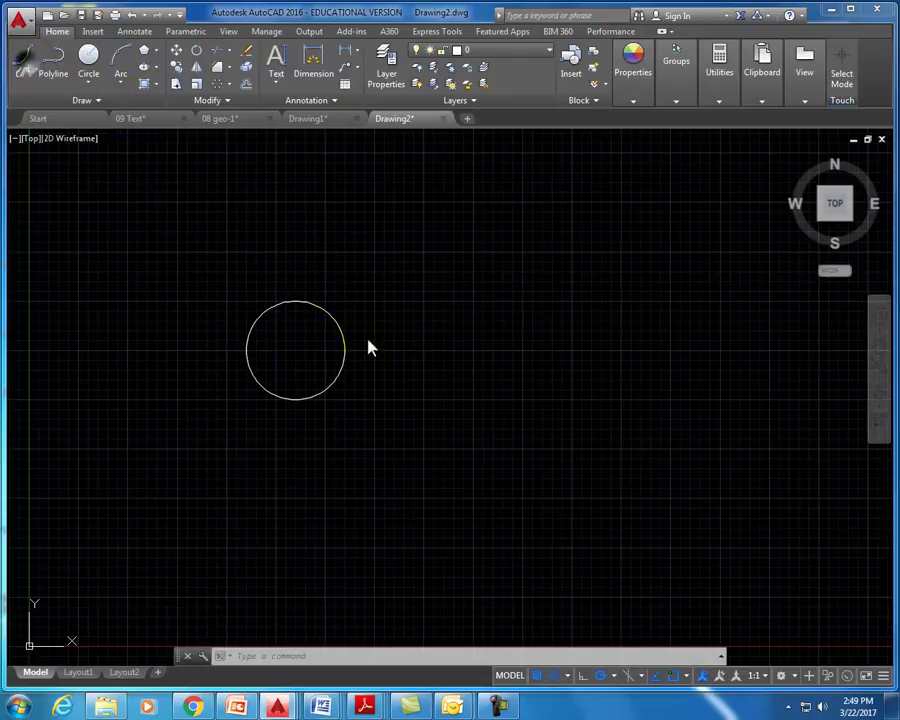
pyautogui.click(297, 359)
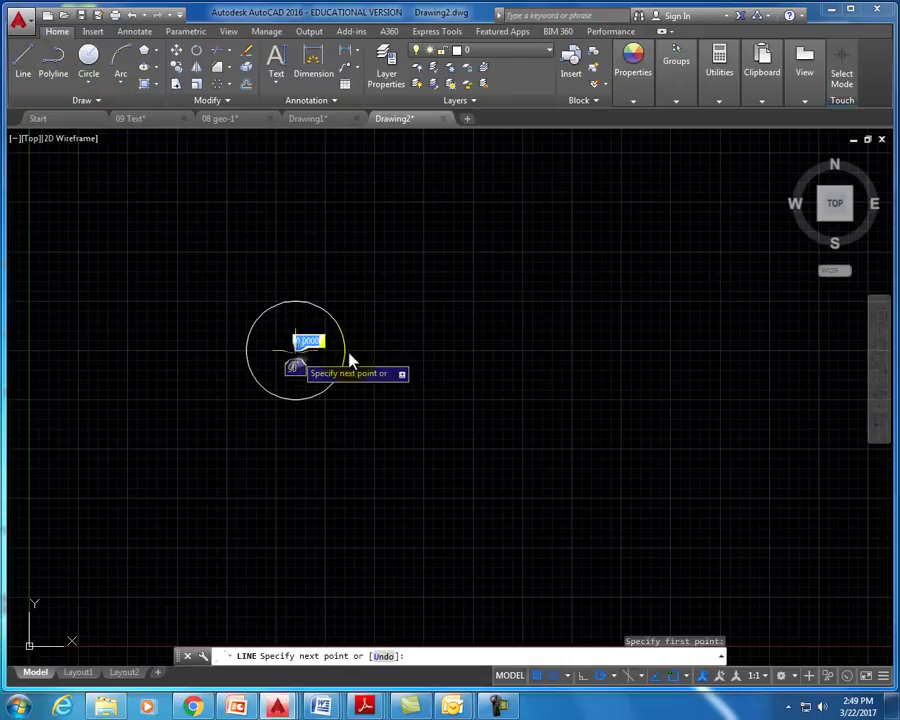
pyautogui.click(620, 354)
pyautogui.rightClick(633, 347)
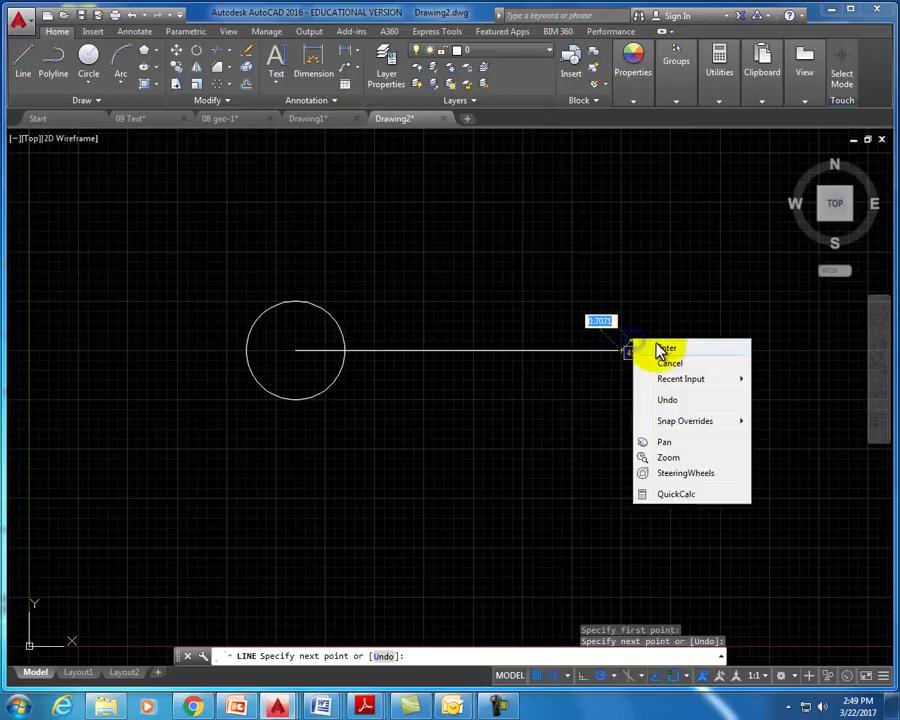
pyautogui.click(659, 350)
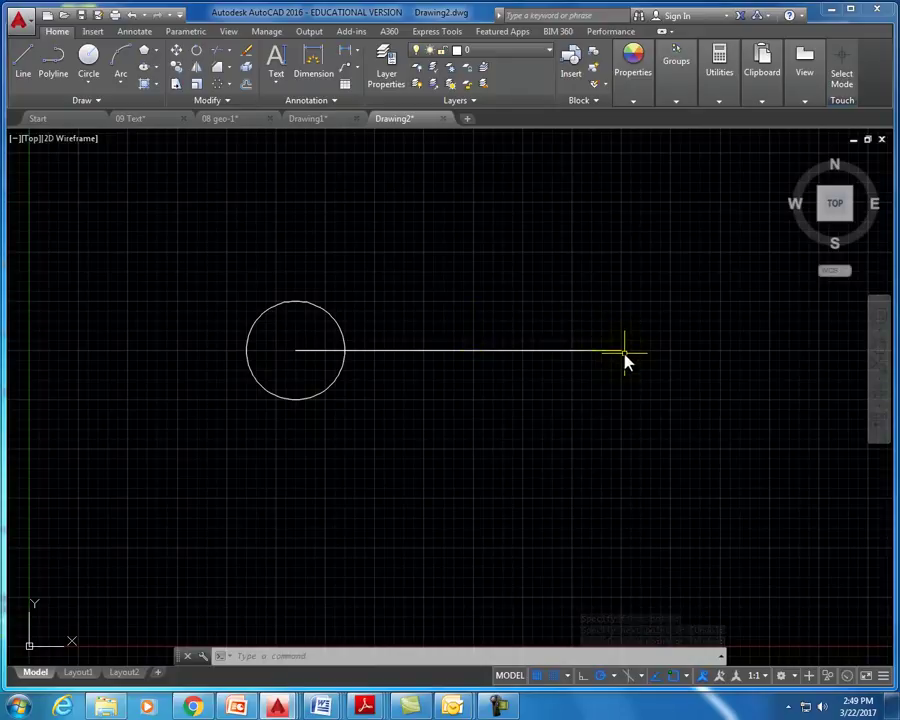
# Move the circle from its centre to the right endpoint of the horizontal line.
pyautogui.click(176, 54)
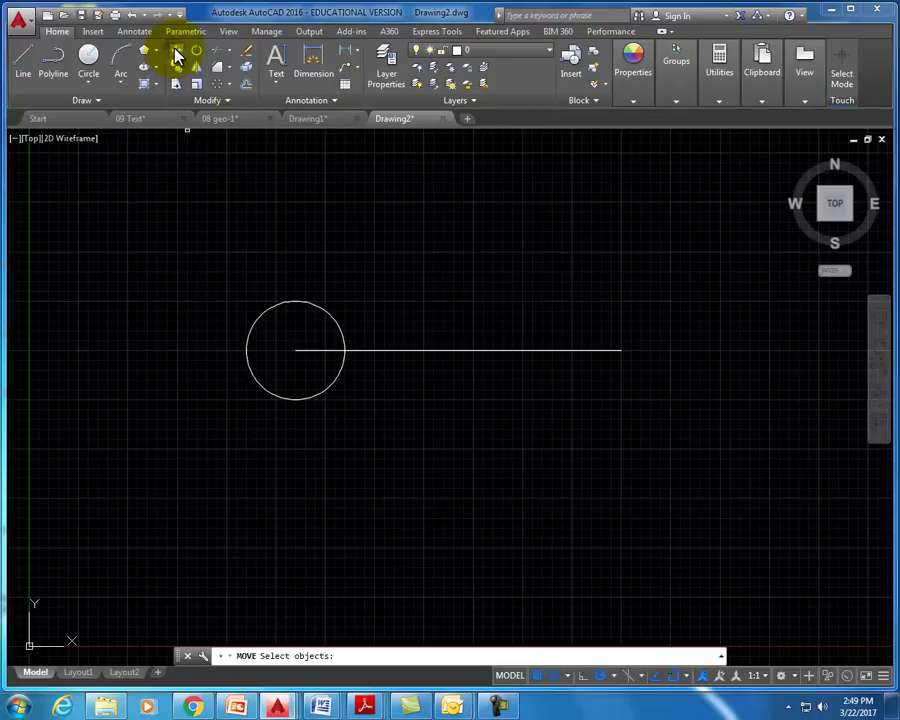
pyautogui.click(317, 297)
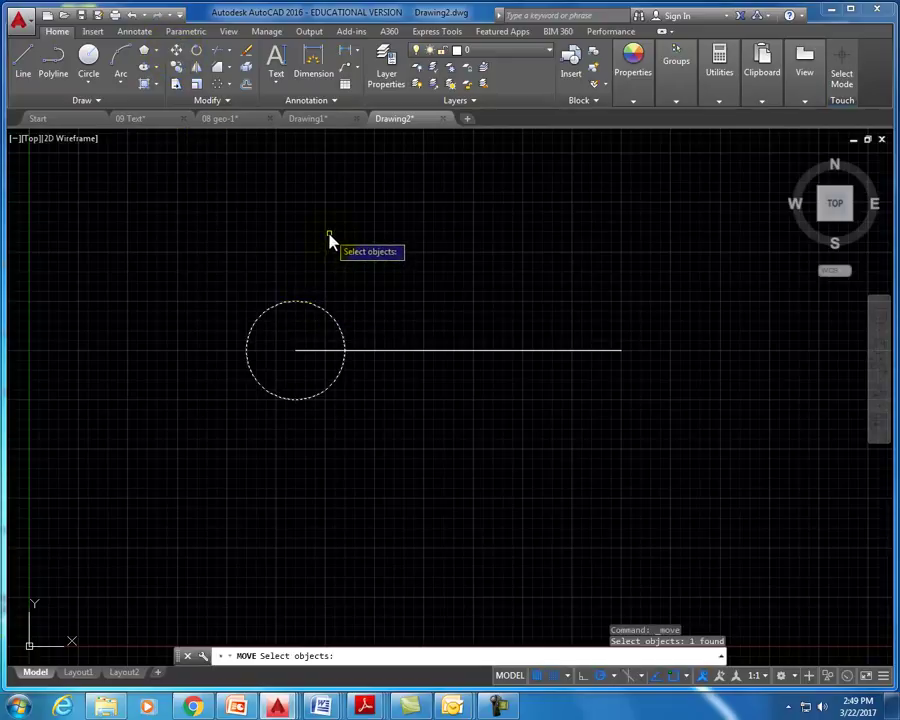
pyautogui.press('Return')
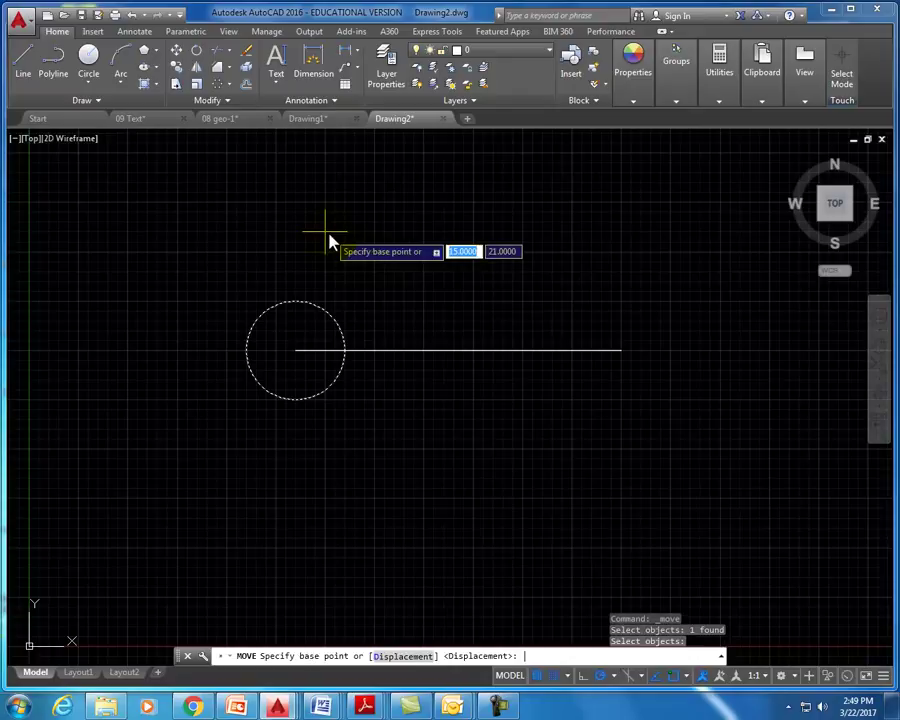
pyautogui.click(295, 352)
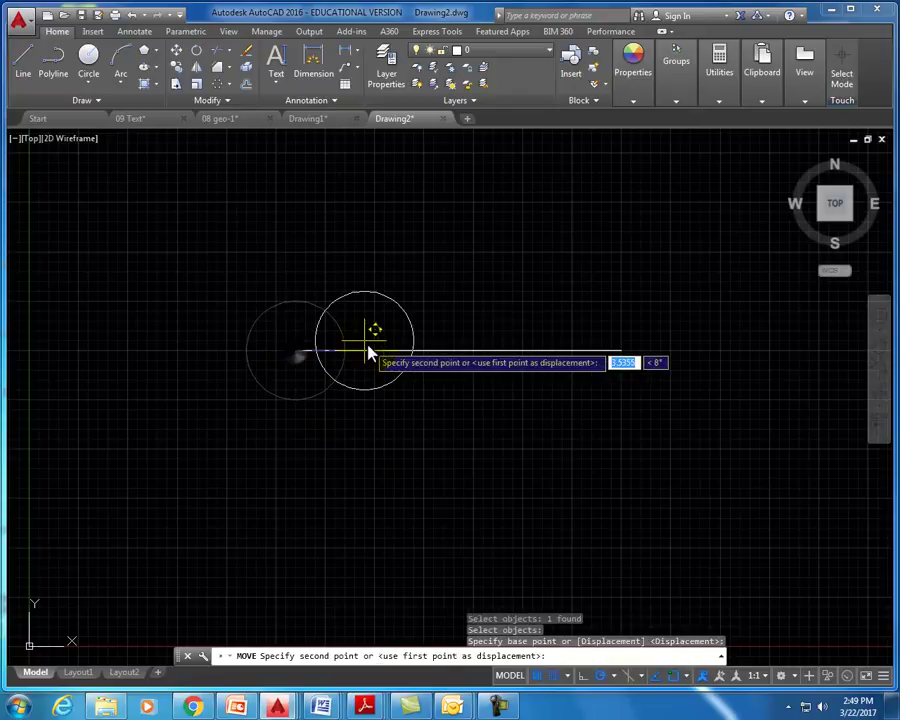
pyautogui.click(624, 353)
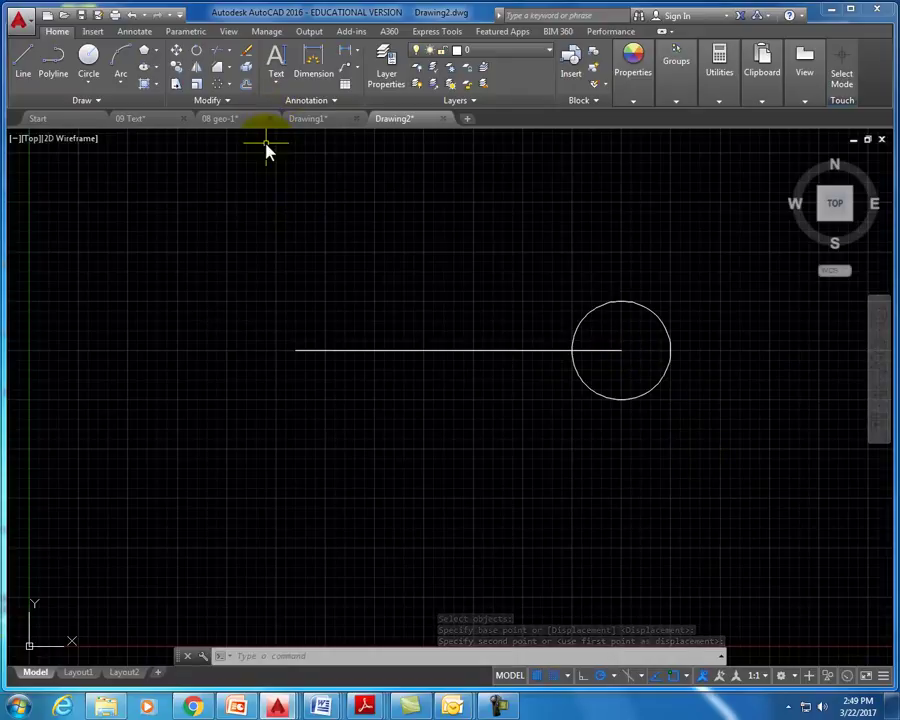
# Copy the circle from its centre to the left endpoint of the horizontal line and end the Copy command.
pyautogui.click(178, 72)
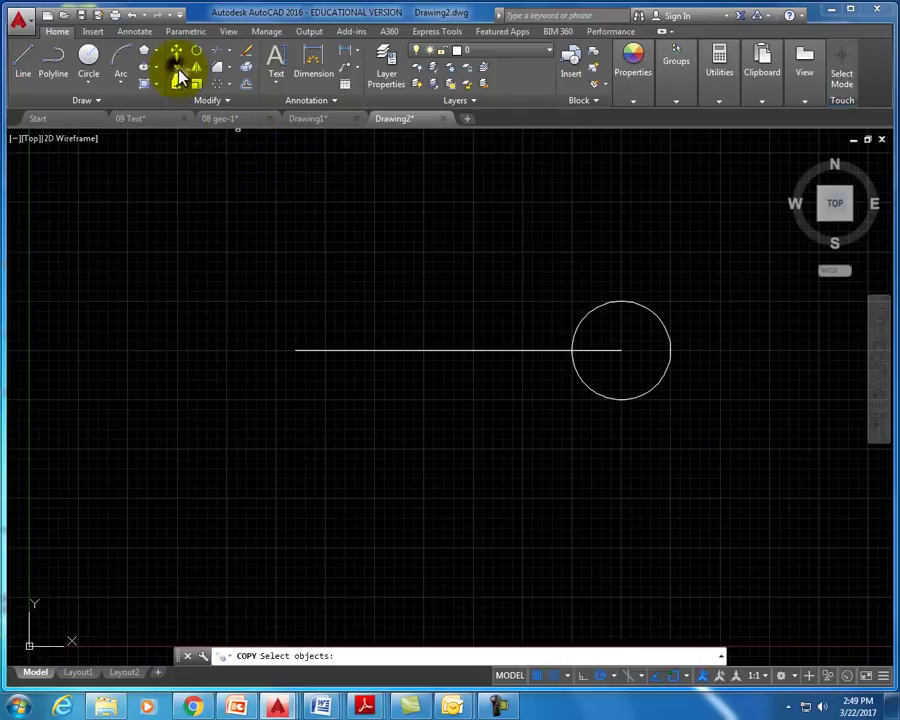
pyautogui.click(576, 374)
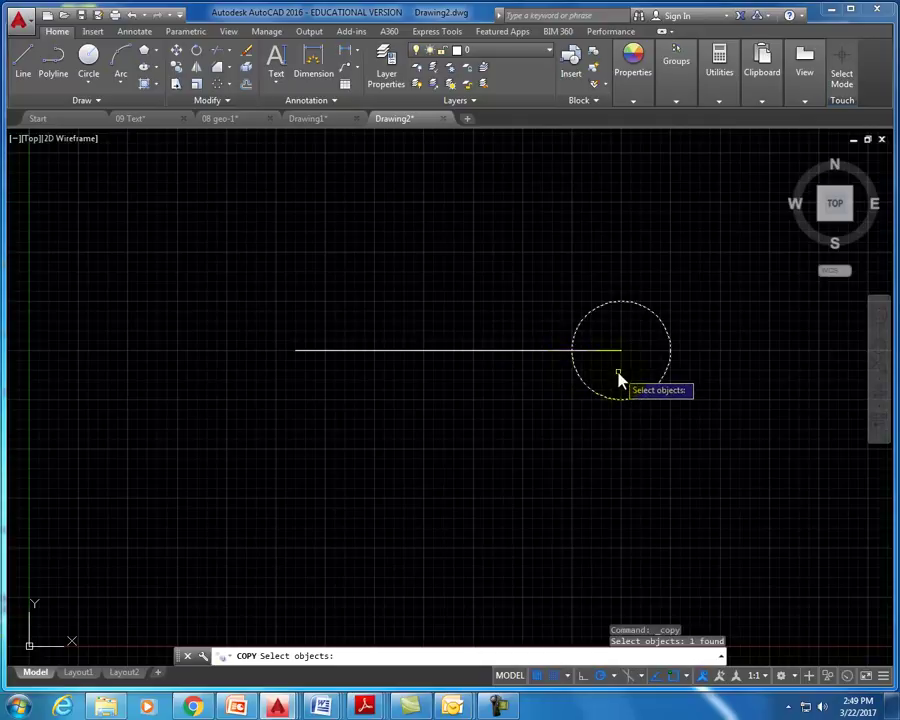
pyautogui.press('Return')
pyautogui.click(621, 351)
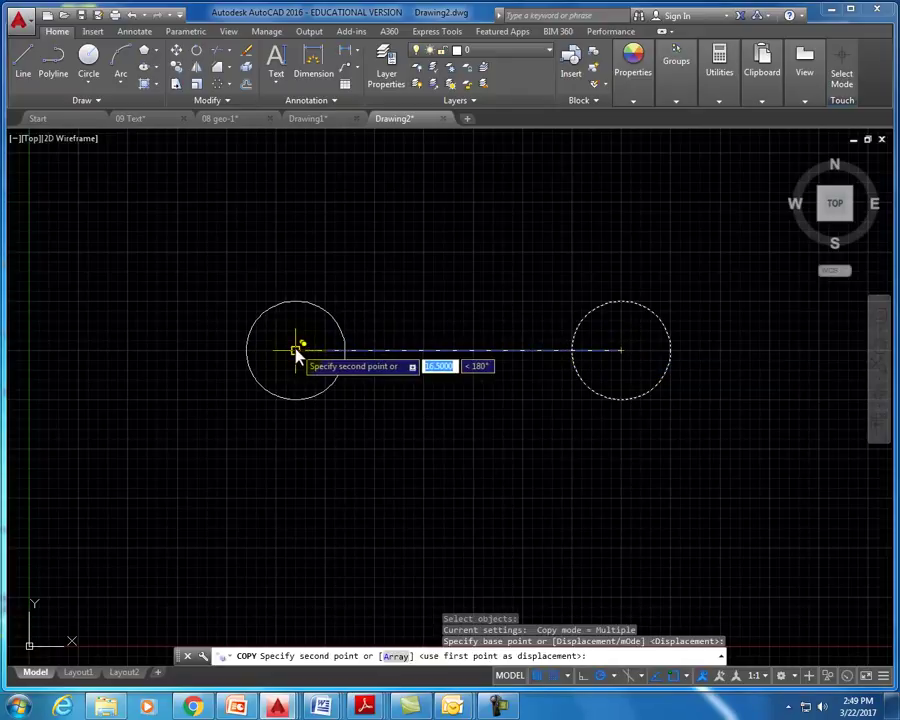
pyautogui.click(297, 353)
pyautogui.rightClick(740, 428)
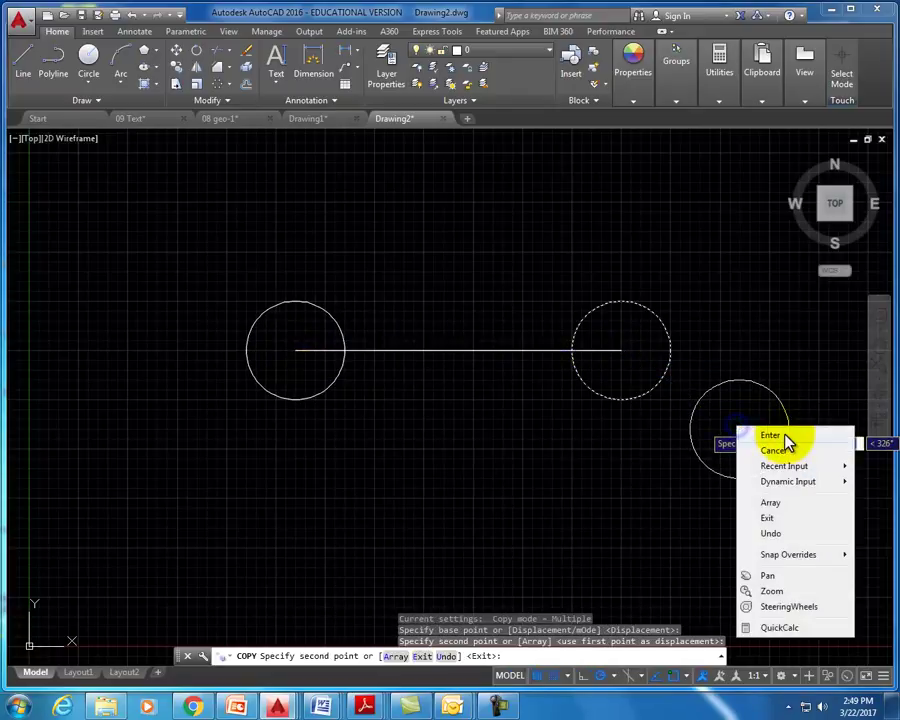
pyautogui.click(785, 438)
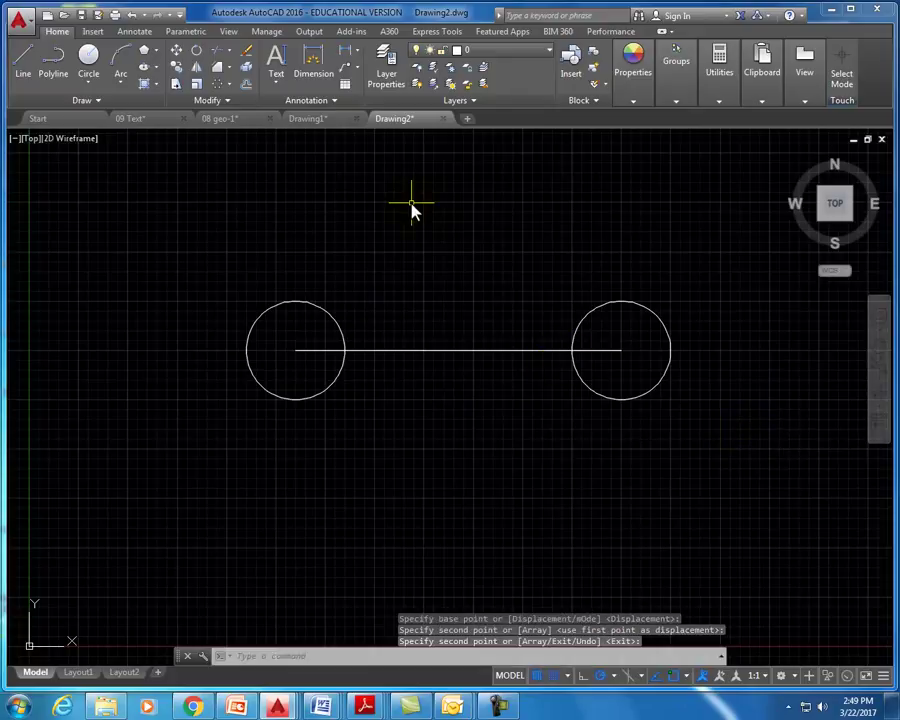
# Copy the circle at the line's left end from its centre by a distance of 5 at an angle of 90°.
pyautogui.click(175, 68)
pyautogui.click(364, 404)
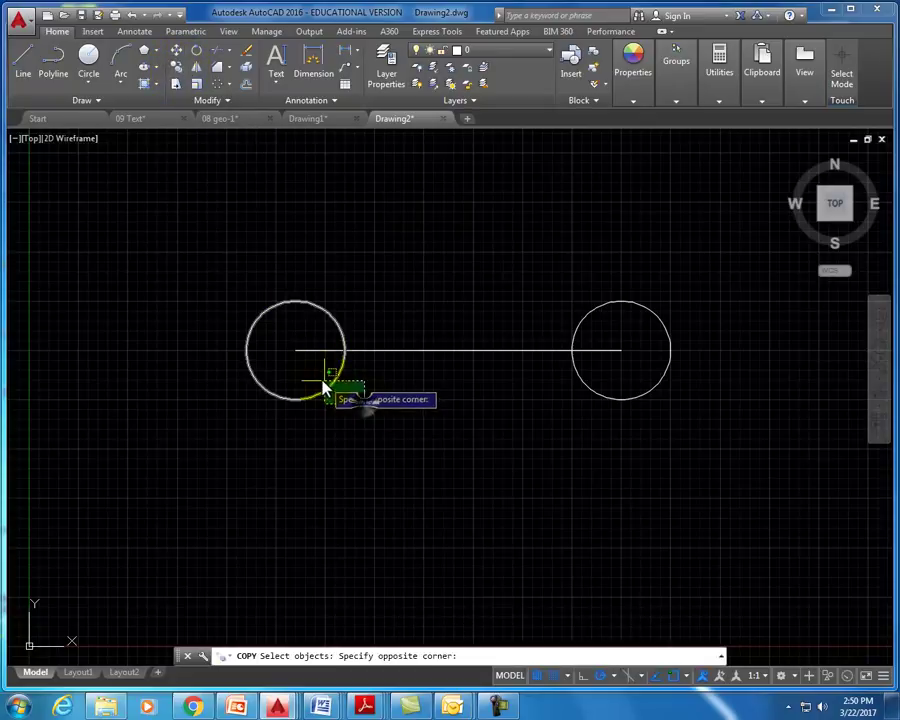
pyautogui.click(323, 386)
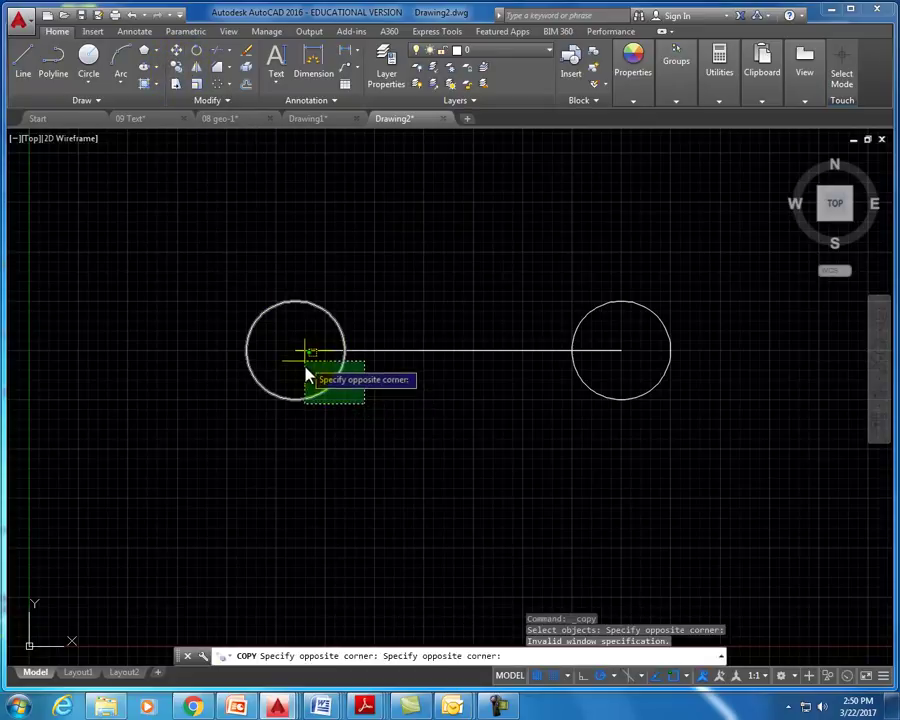
pyautogui.click(304, 366)
pyautogui.press('Return')
pyautogui.click(296, 352)
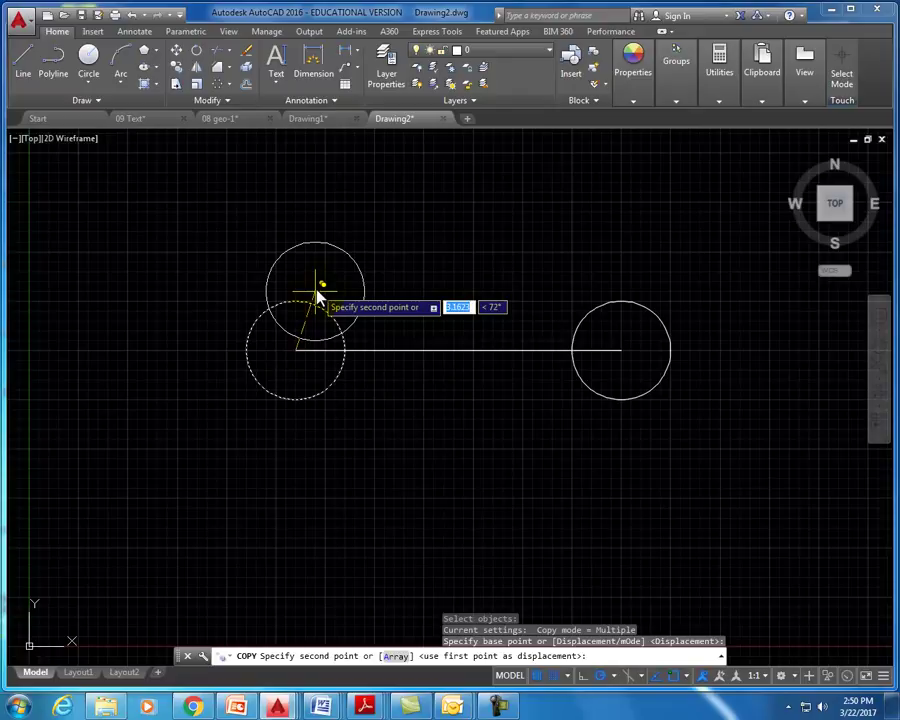
pyautogui.write('@5')
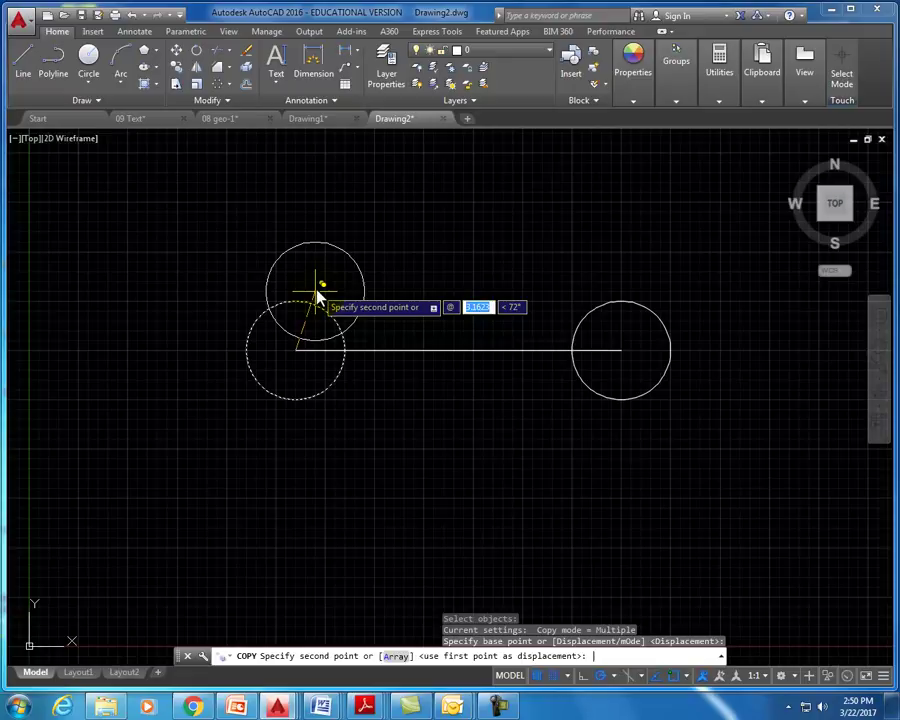
pyautogui.press('Tab')
pyautogui.write('90')
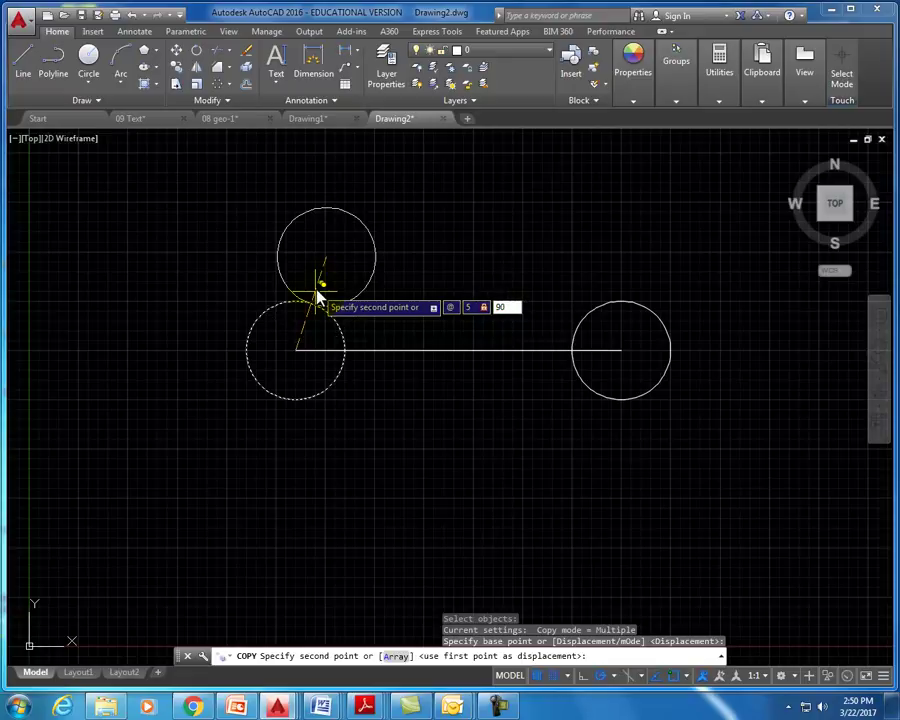
pyautogui.press('Return')
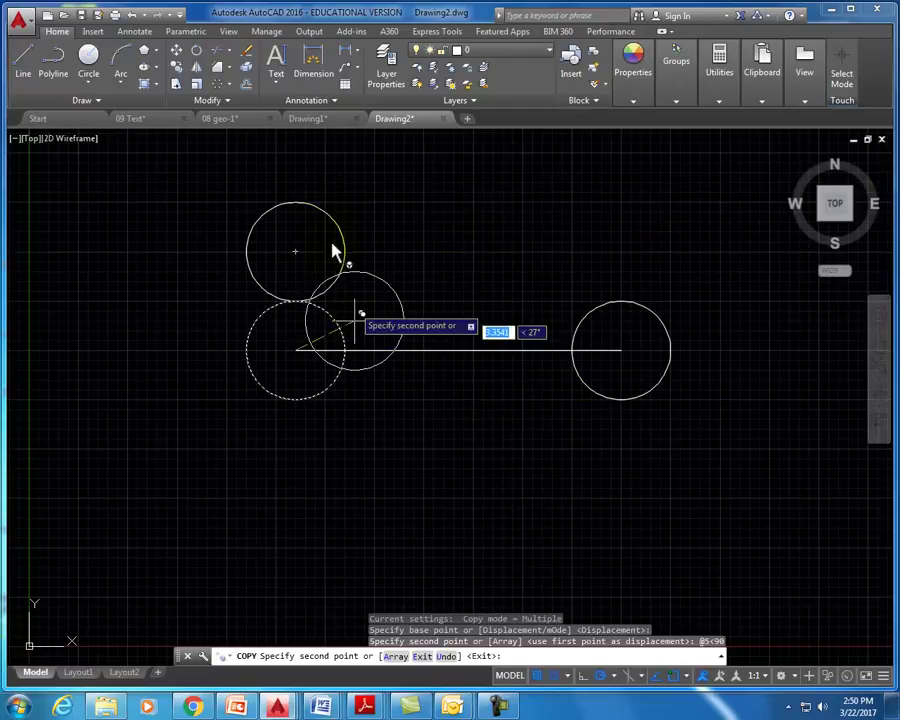
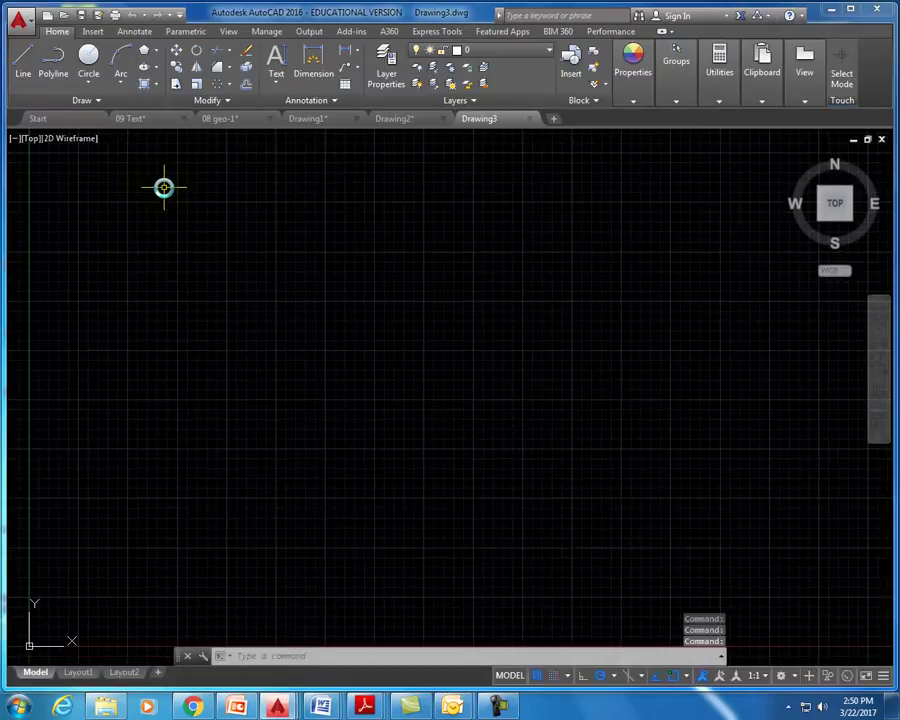
pyautogui.click(230, 93)
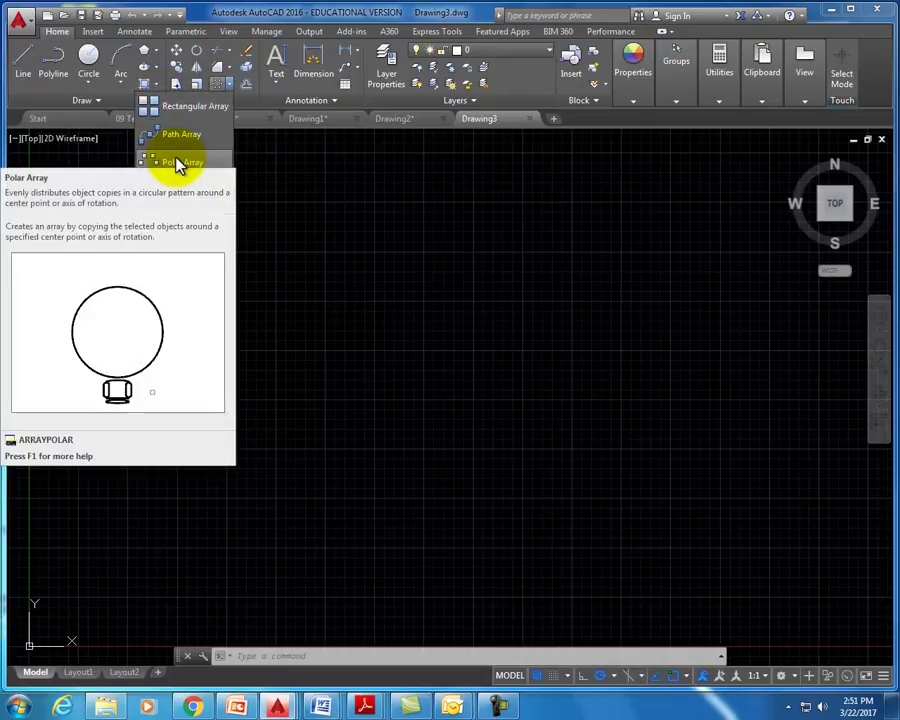
pyautogui.click(178, 163)
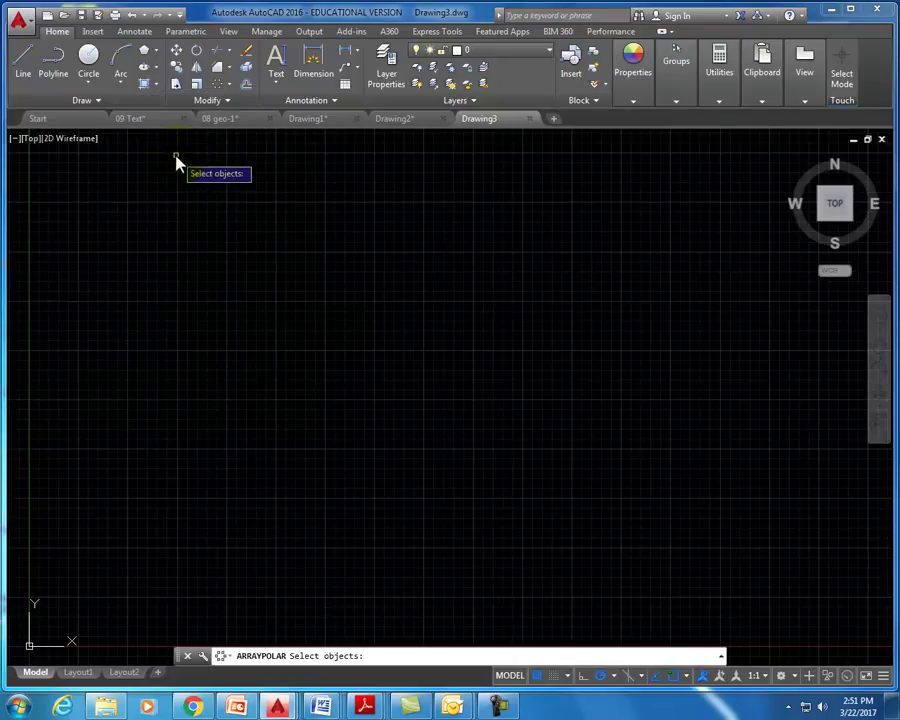
pyautogui.press('Escape')
# With grid snap on, draw a circle with a radius of about 2.5 in the upper-left area of the empty Drawing3.
pyautogui.click(88, 57)
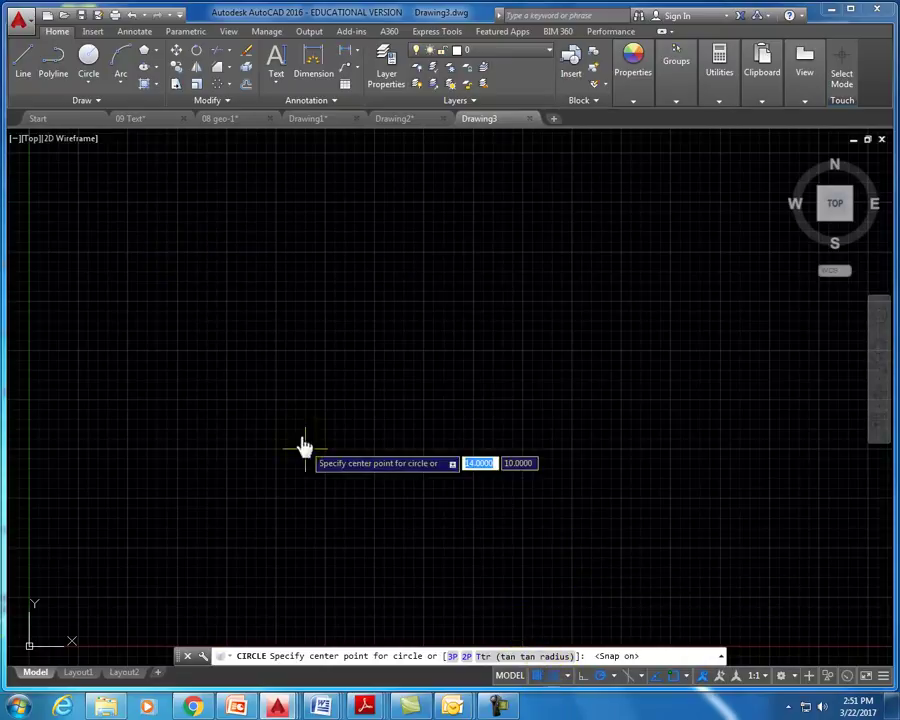
pyautogui.click(177, 251)
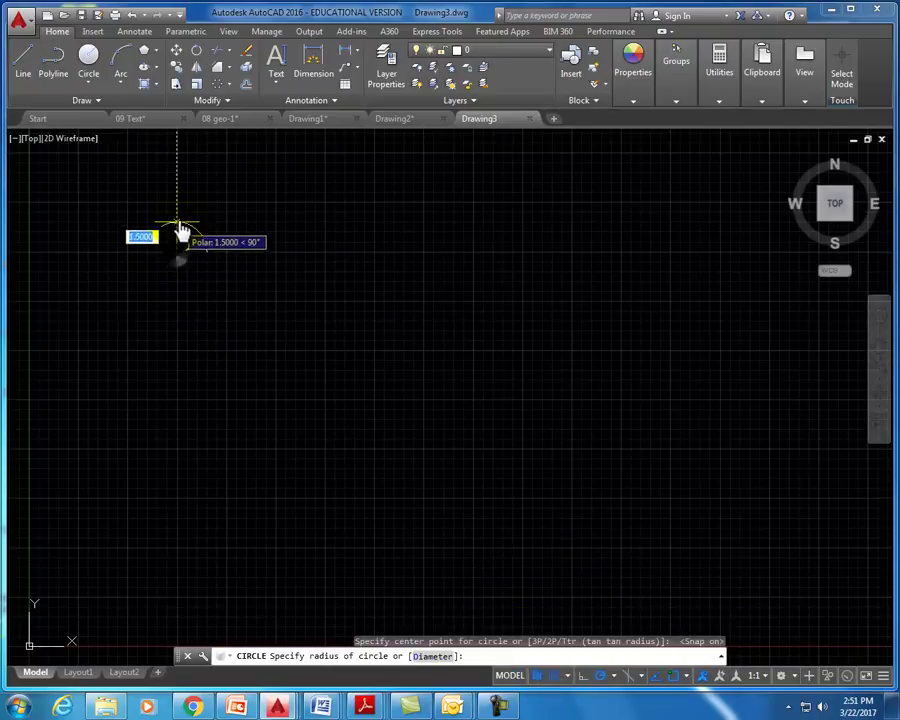
pyautogui.click(178, 202)
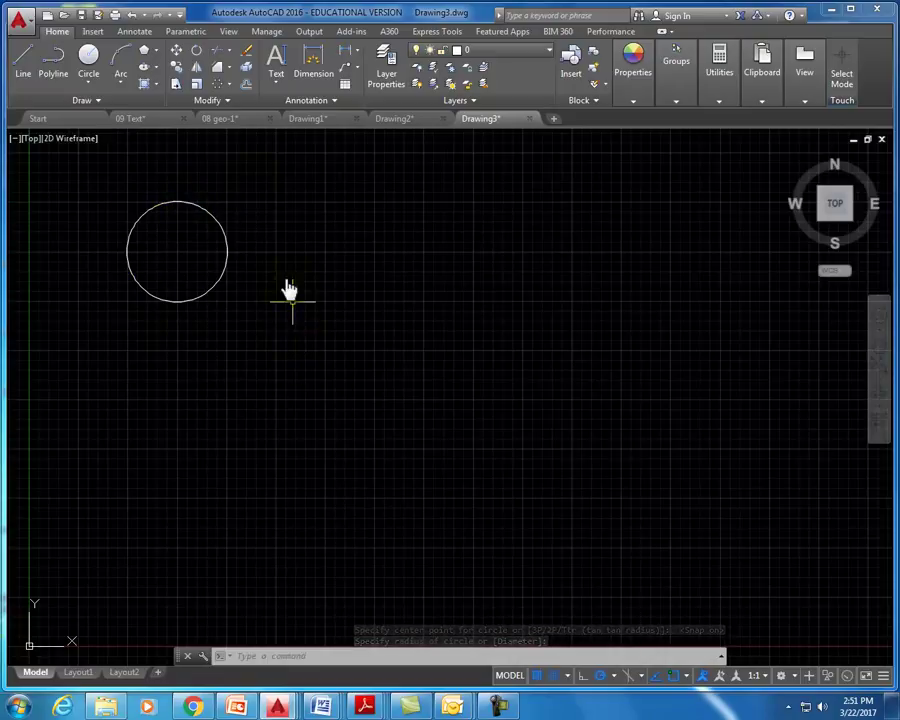
# Create a polar array of the circle around a centre point placed diagonally below and to the right of it.
pyautogui.click(228, 84)
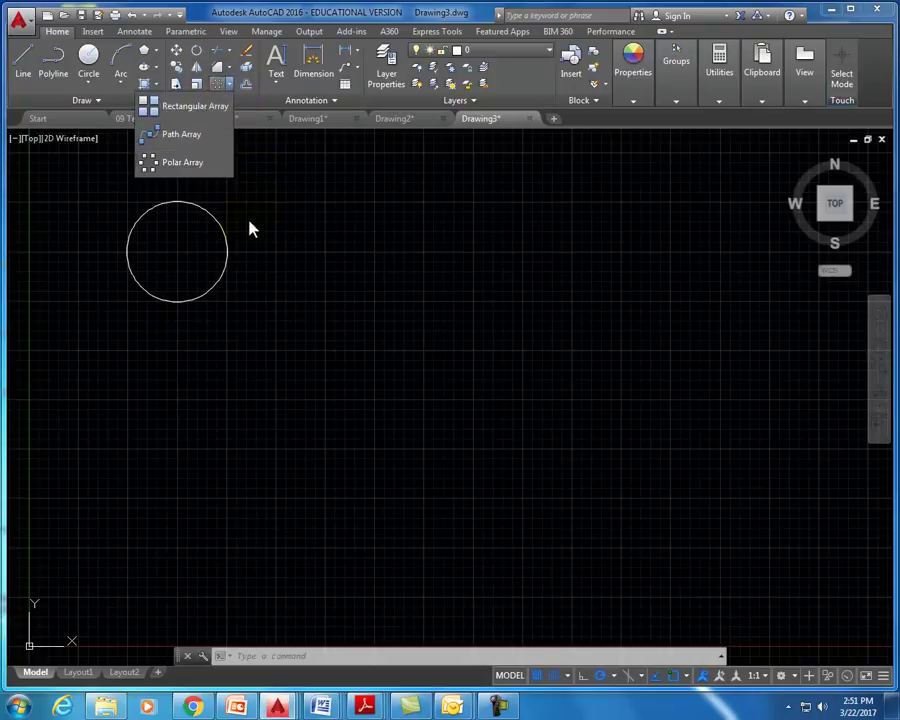
pyautogui.click(185, 162)
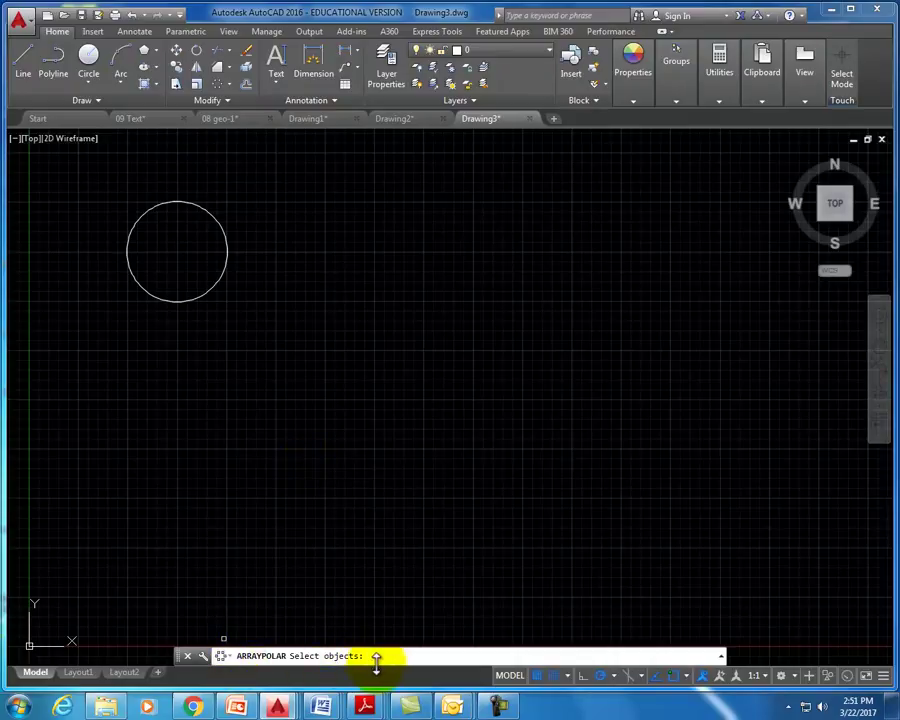
pyautogui.click(221, 277)
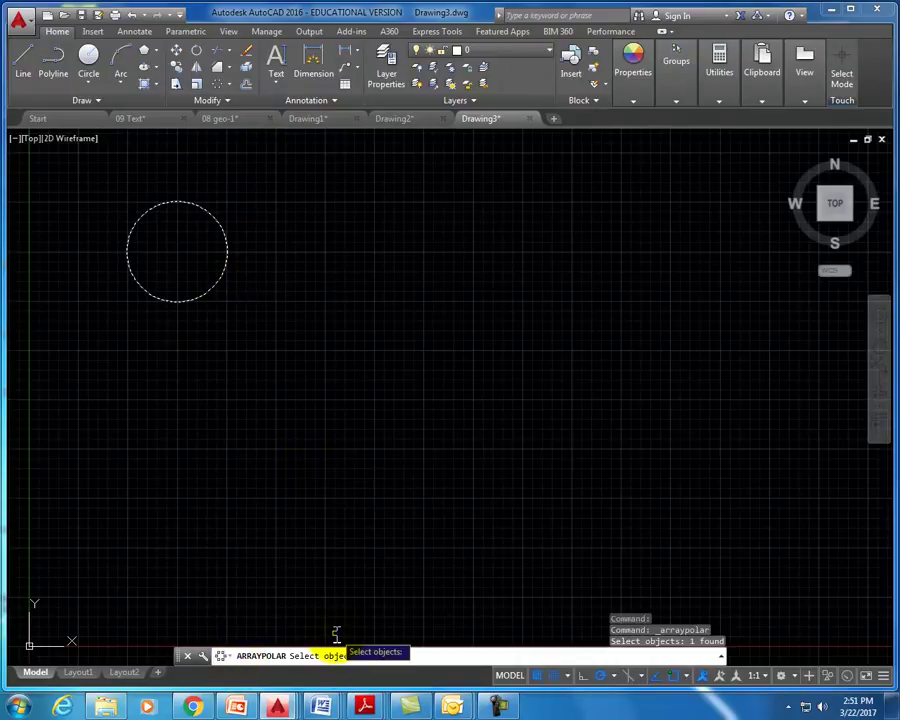
pyautogui.press('Return')
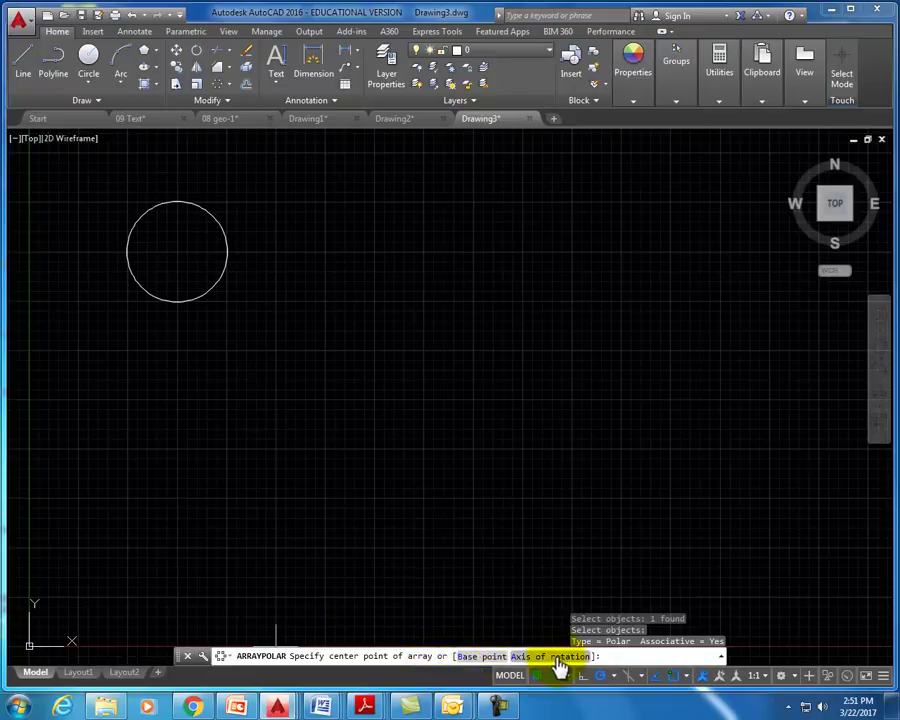
pyautogui.click(375, 448)
pyautogui.scroll(2, 392, 456)
pyautogui.scroll(-4, 393, 460)
pyautogui.scroll(-2, 392, 458)
pyautogui.moveTo(389, 454); pyautogui.dragTo(373, 403, button='middle')
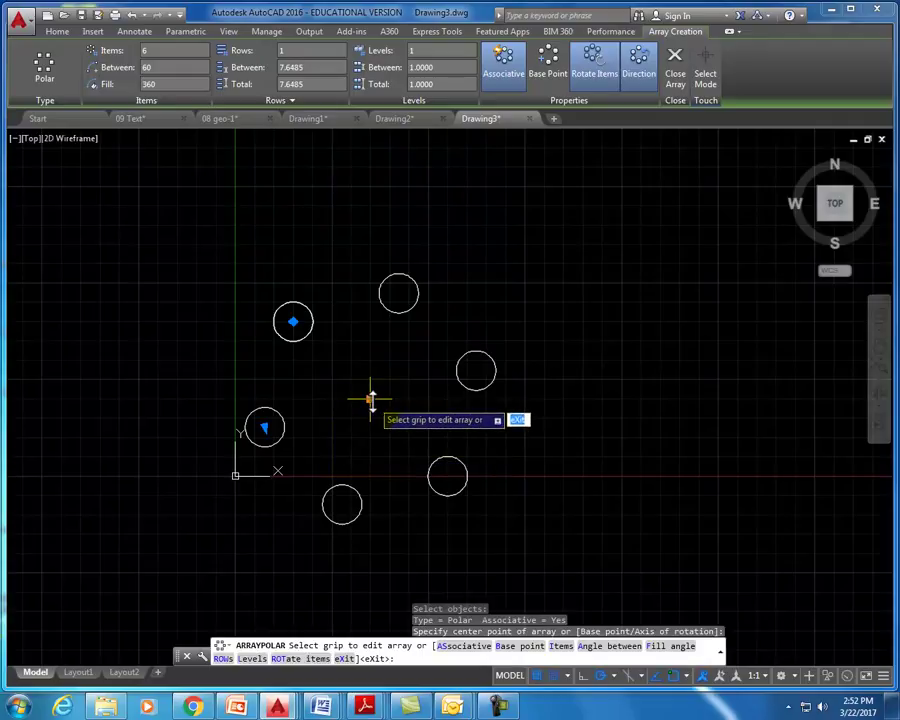
# Set the polar array's item count to 10.
pyautogui.click(150, 51)
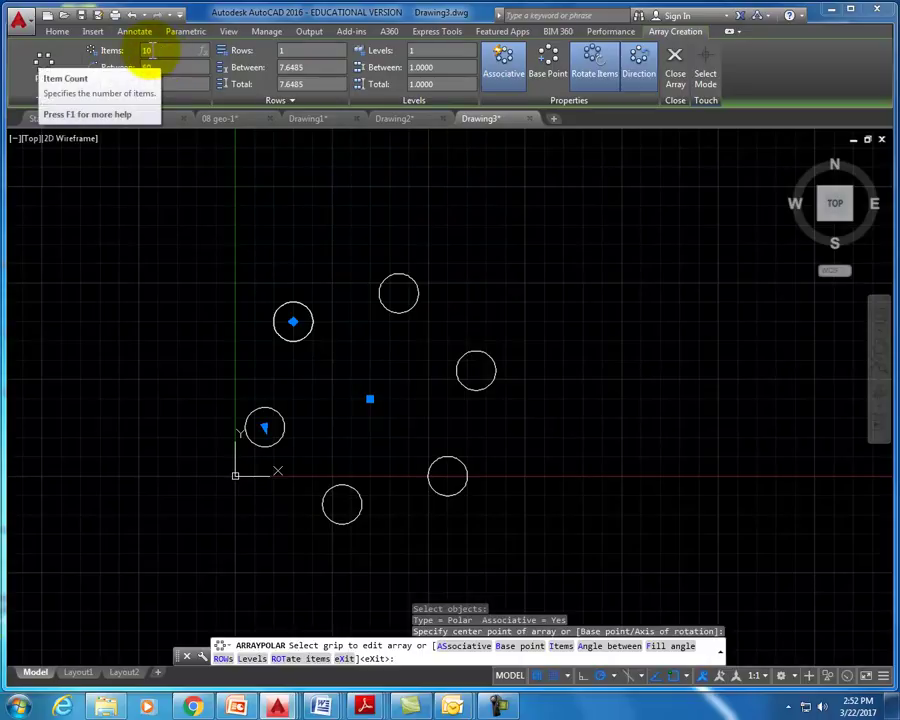
pyautogui.write('10')
pyautogui.press('Tab')
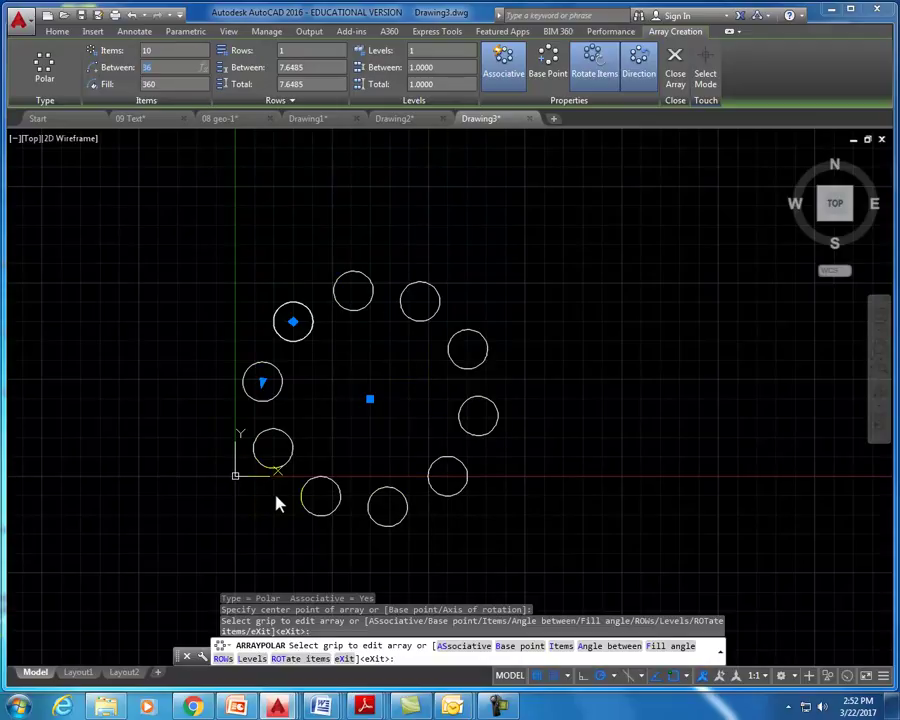
# Set the polar array's fill angle to 180 and finish the array.
pyautogui.click(152, 84)
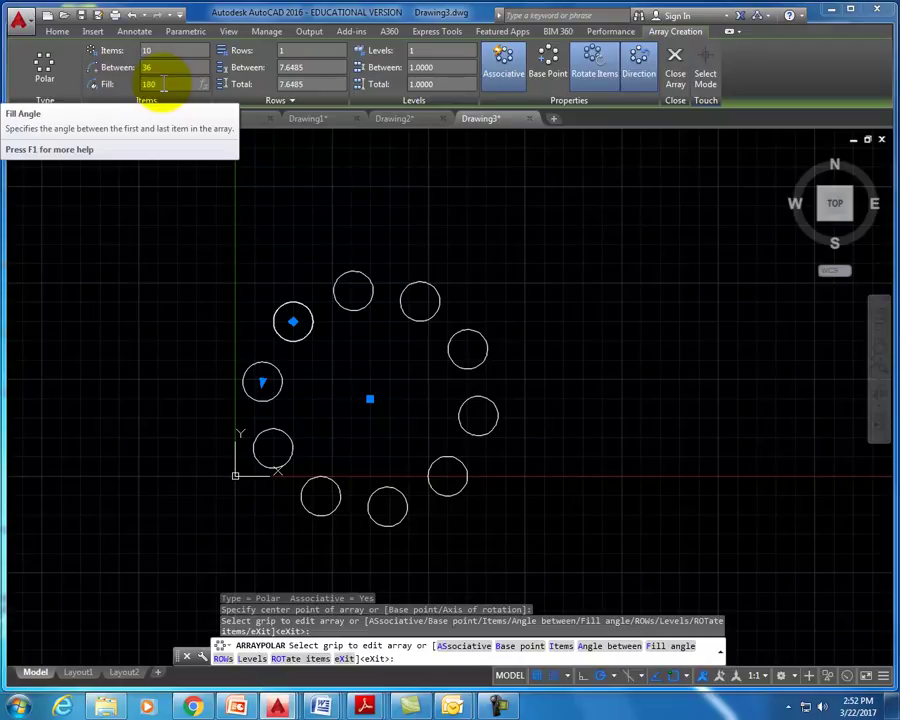
pyautogui.press('Return')
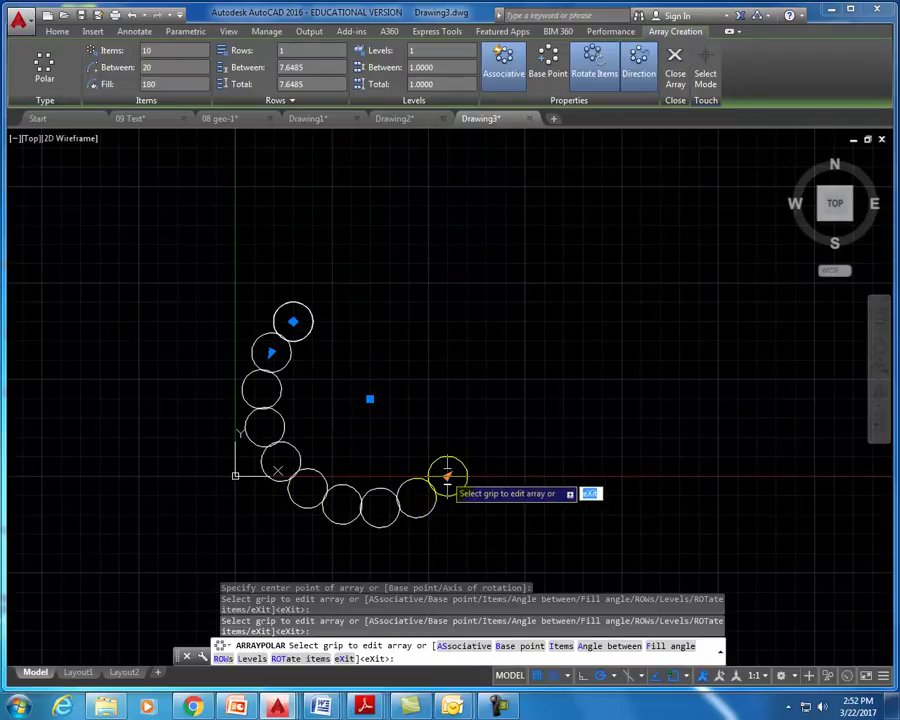
pyautogui.moveTo(588, 367); pyautogui.dragTo(408, 321, button='middle')
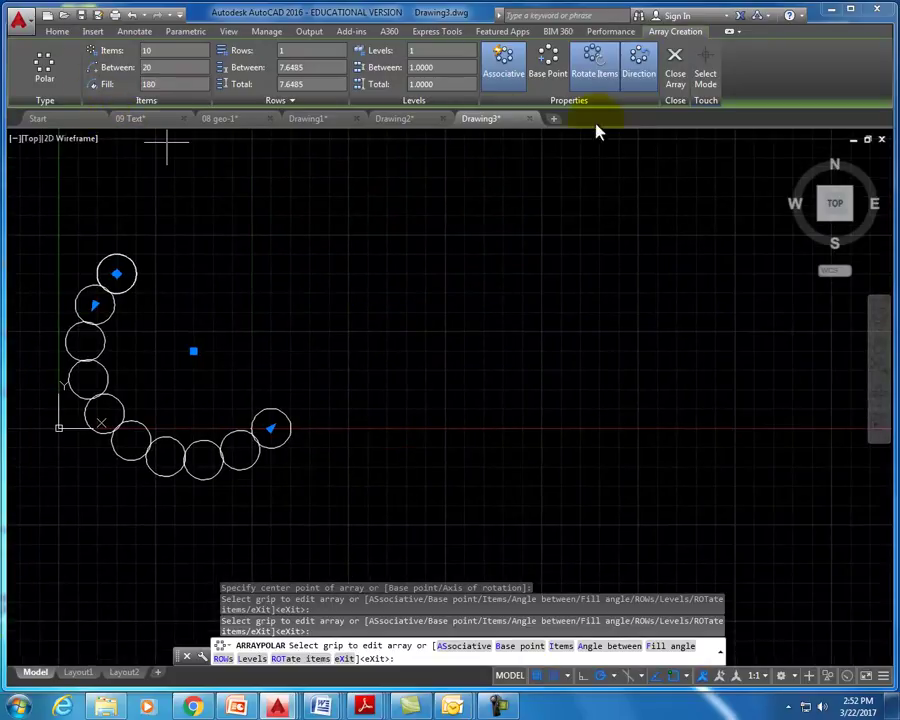
pyautogui.click(675, 62)
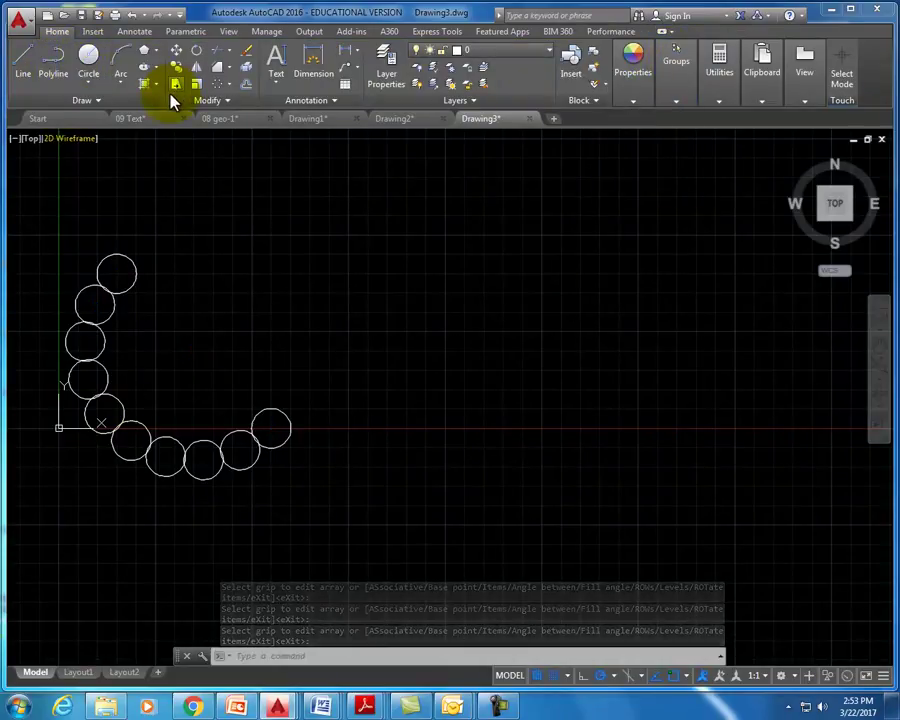
# Draw a square of about 12.5 by 12.5 above and to the right of the polar-arrayed circles.
pyautogui.click(155, 56)
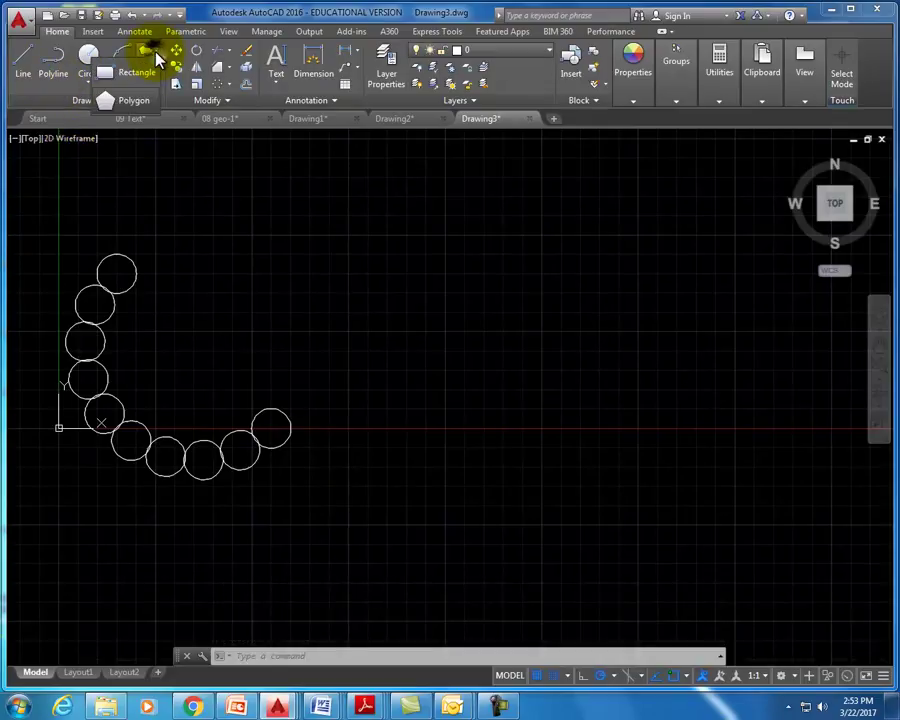
pyautogui.click(137, 75)
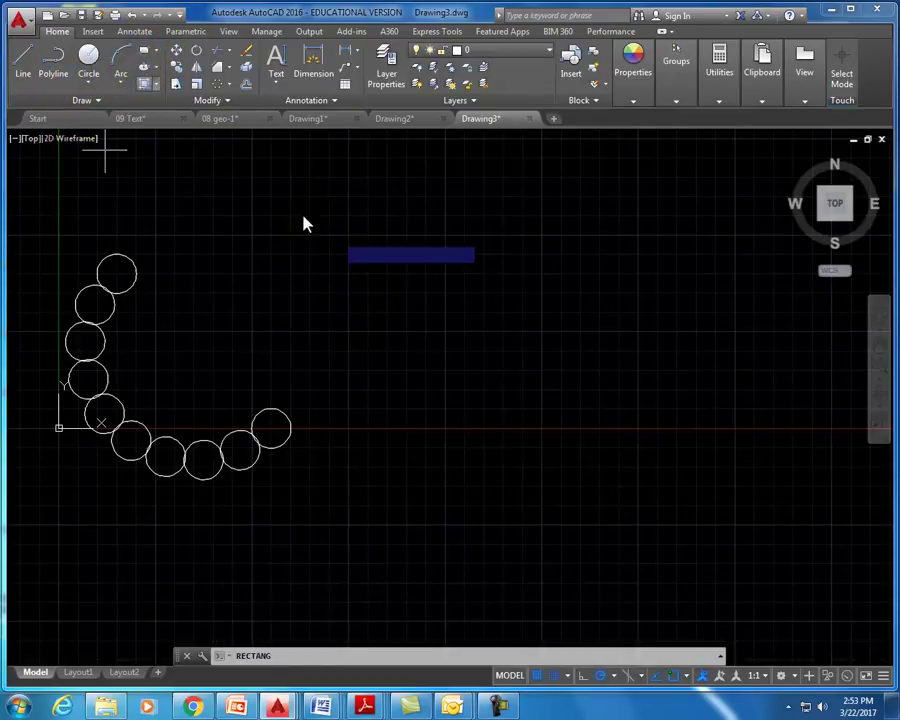
pyautogui.click(349, 237)
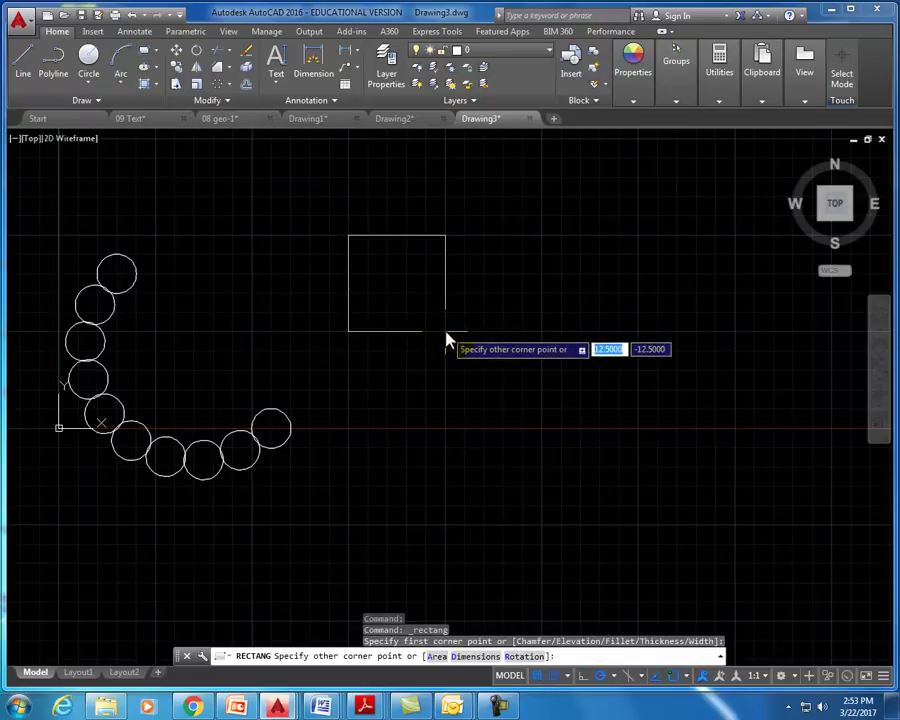
pyautogui.click(446, 334)
pyautogui.rightClick(482, 306)
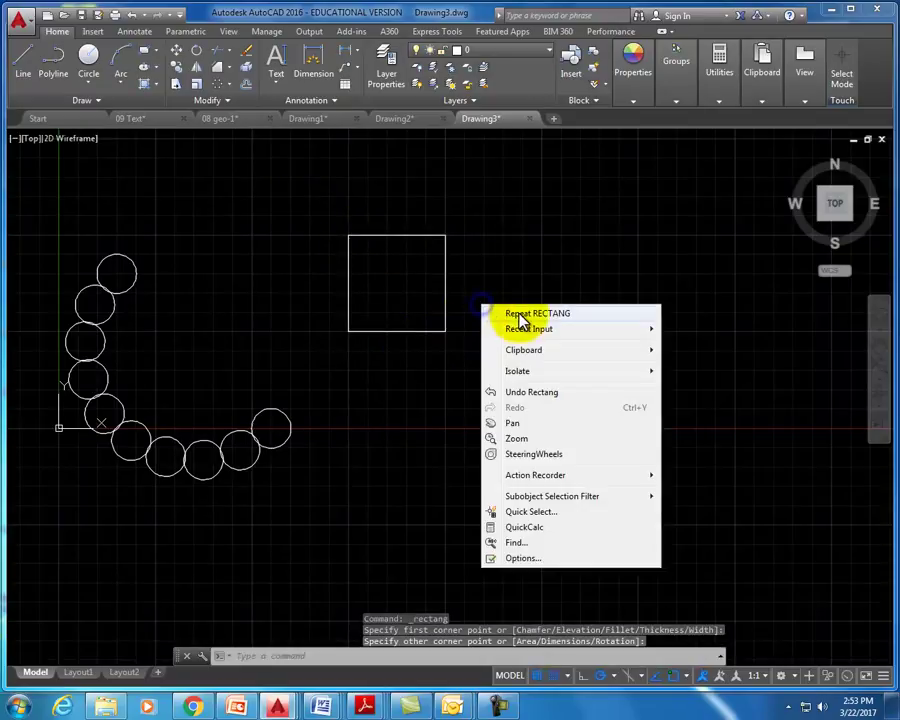
pyautogui.click(470, 270)
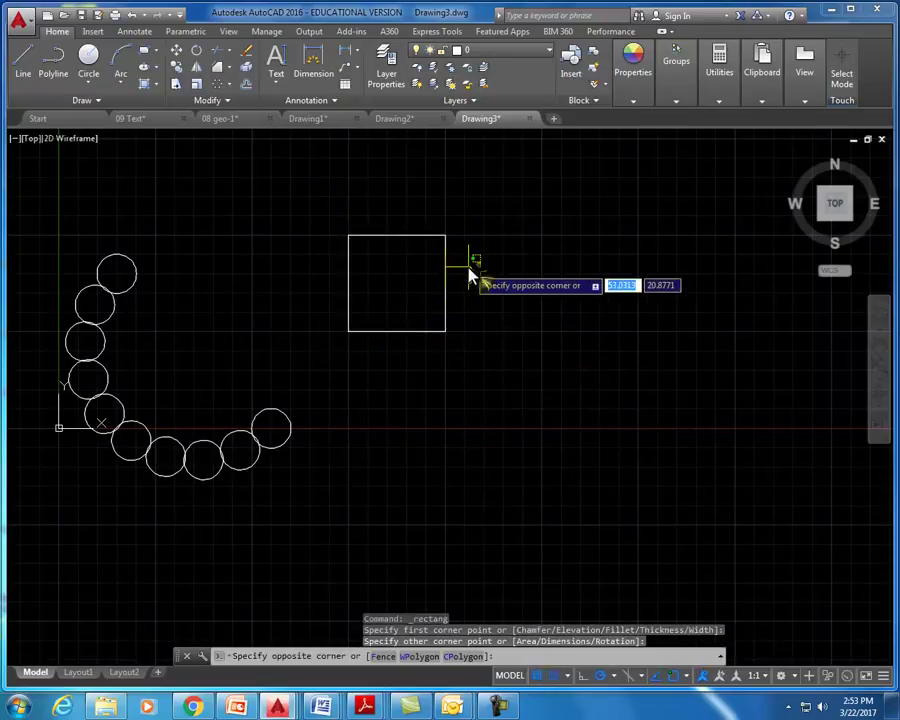
# Create a rectangular array of the square.
pyautogui.click(231, 84)
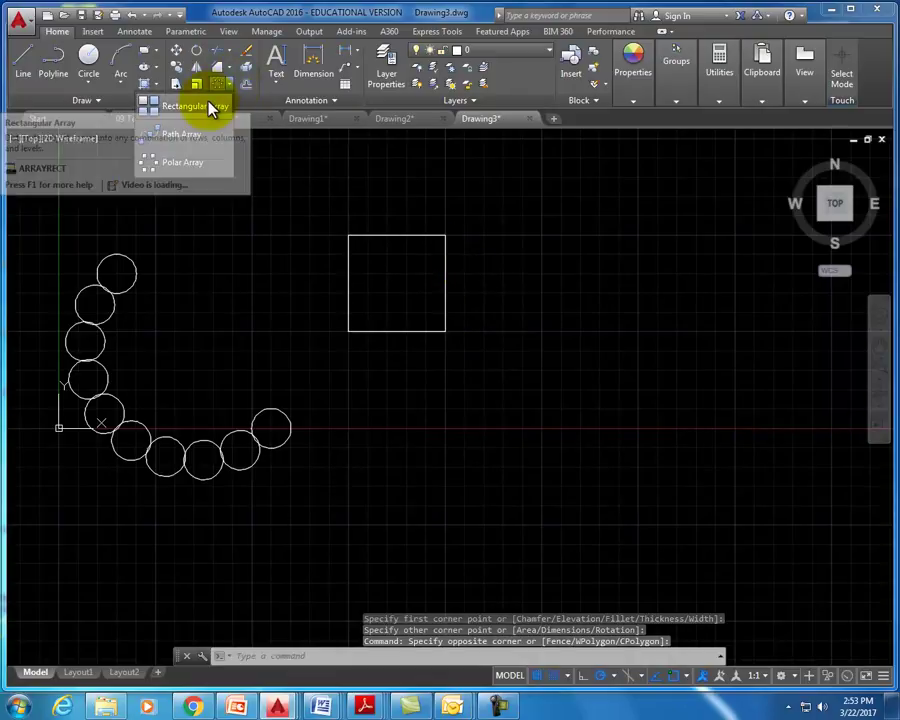
pyautogui.click(212, 107)
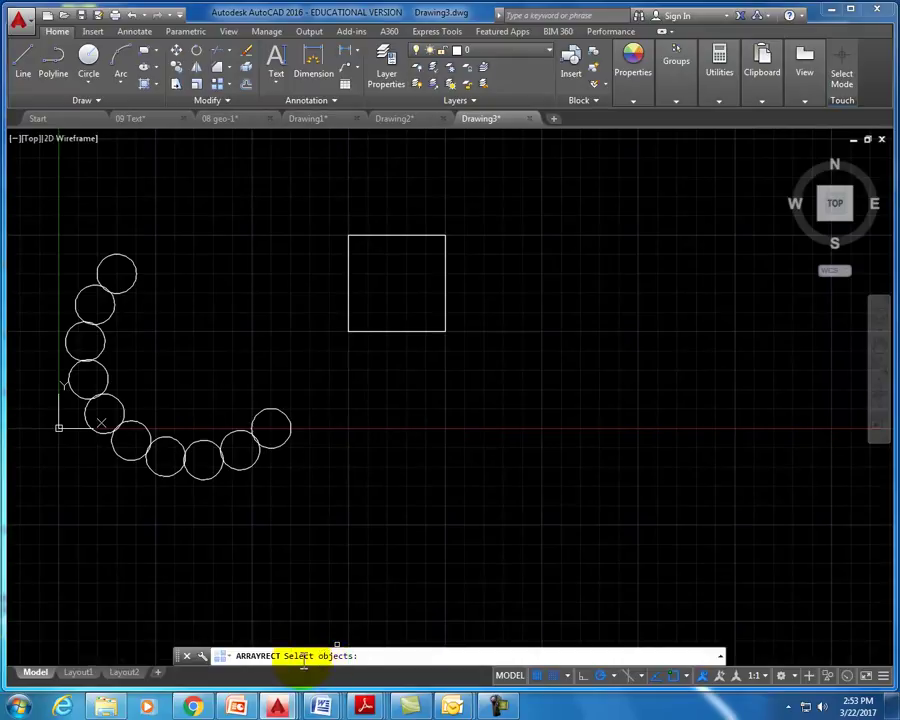
pyautogui.click(477, 372)
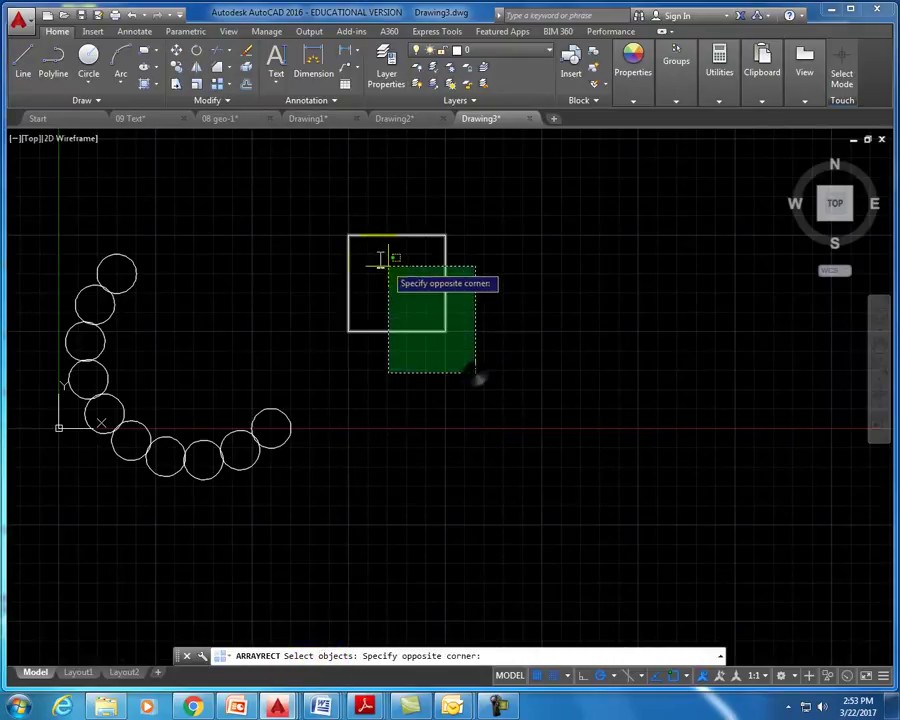
pyautogui.click(331, 210)
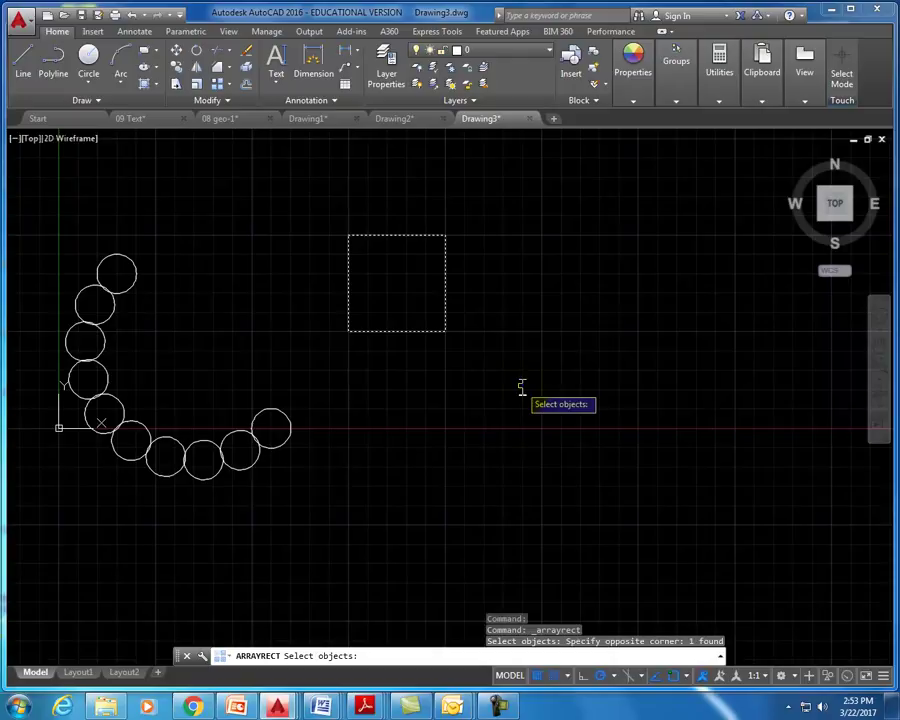
pyautogui.press('Return')
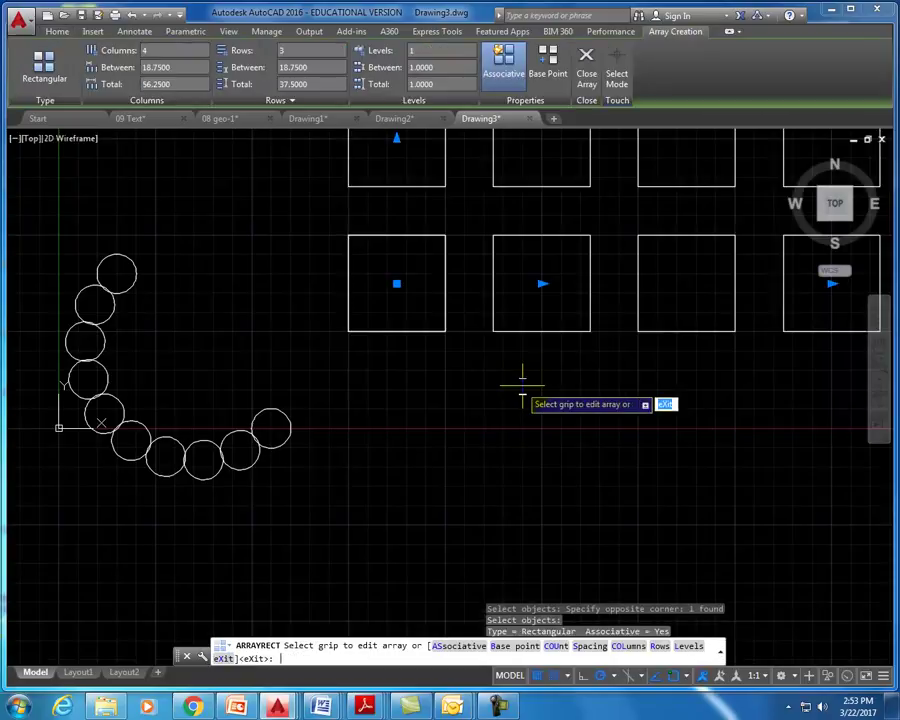
pyautogui.moveTo(539, 383); pyautogui.dragTo(352, 516, button='middle')
pyautogui.scroll(2, 352, 516)
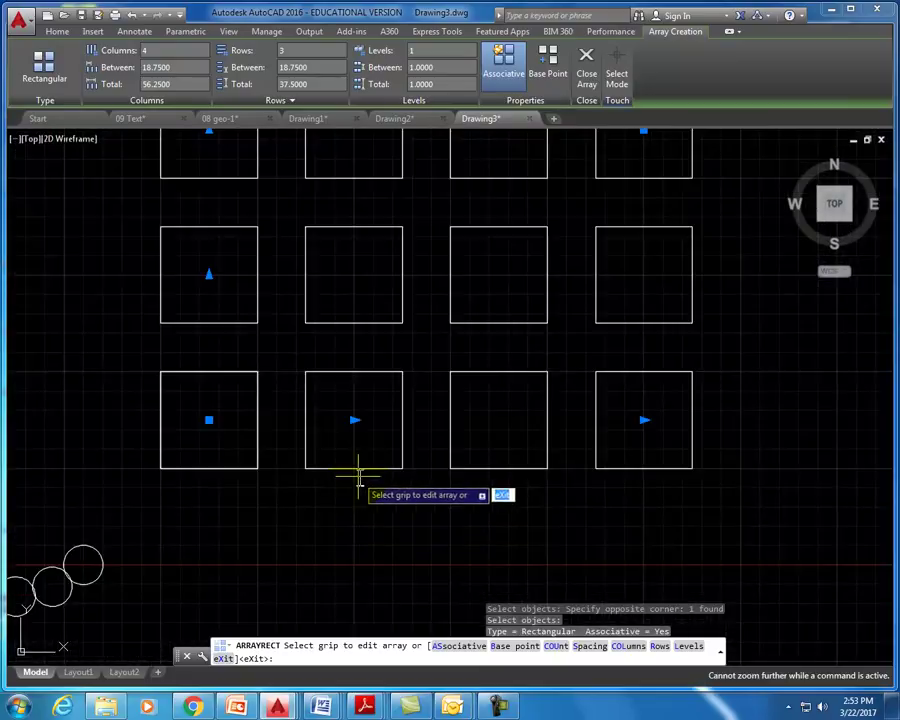
# Set the rectangular array's row count to 4.
pyautogui.click(836, 210)
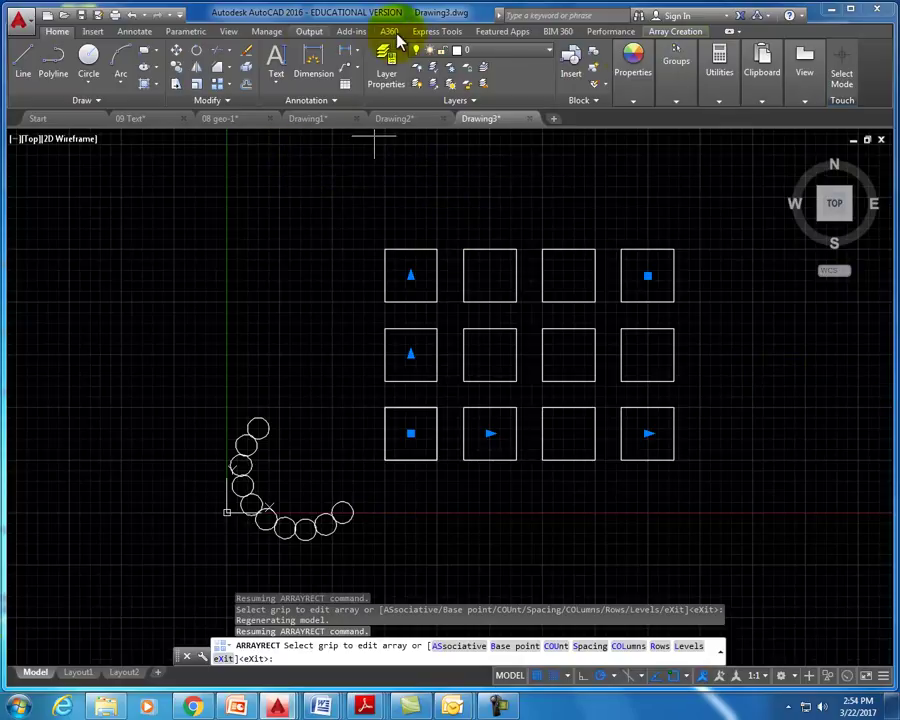
pyautogui.click(643, 48)
pyautogui.click(670, 31)
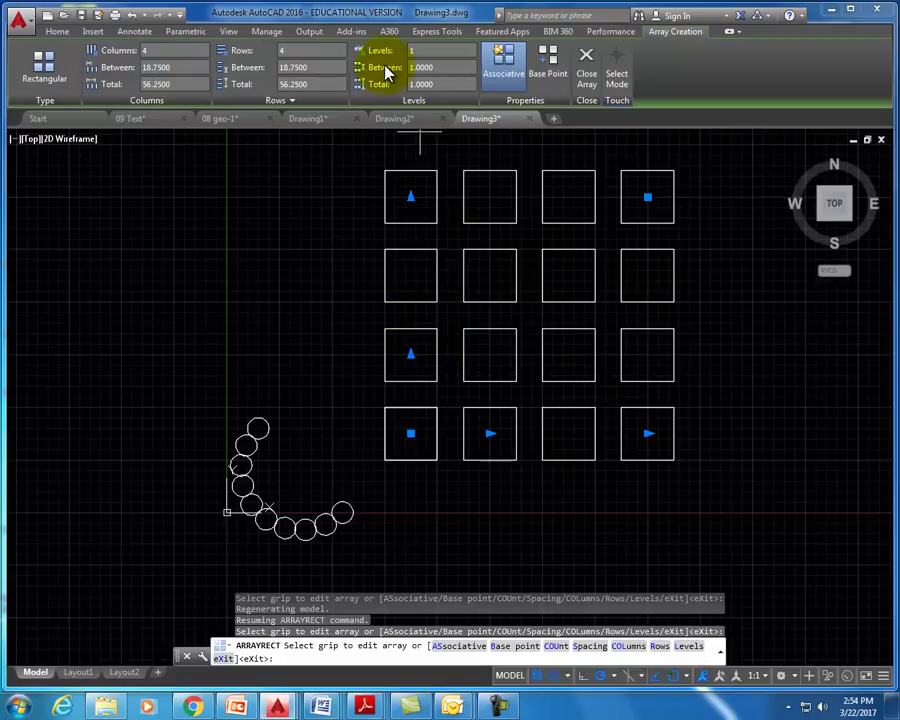
# Set the spacing between the rectangular array's columns to 30.
pyautogui.click(182, 68)
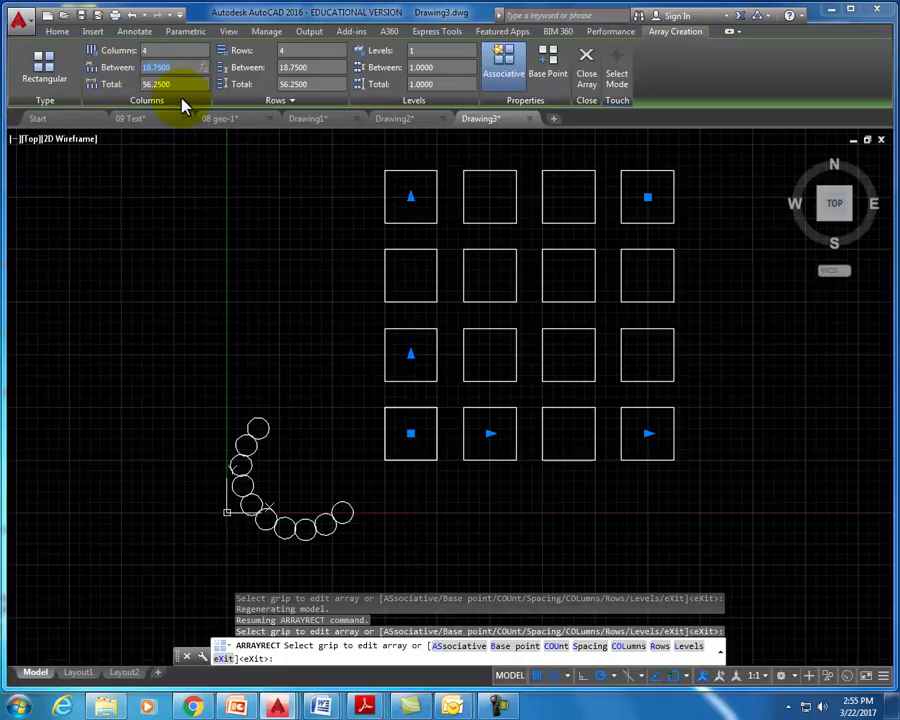
pyautogui.write('30')
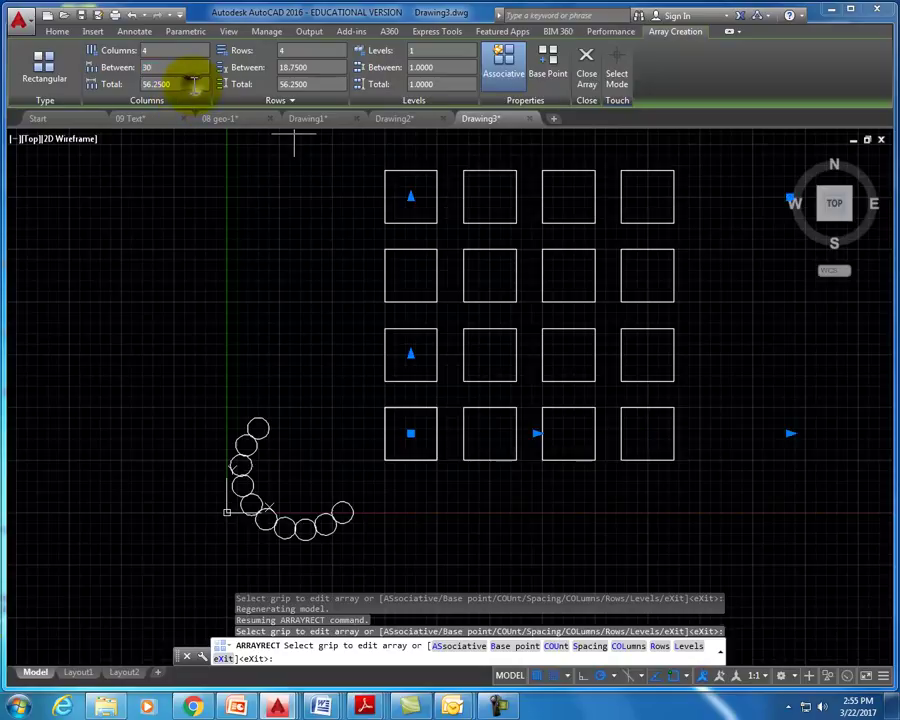
pyautogui.press('Return')
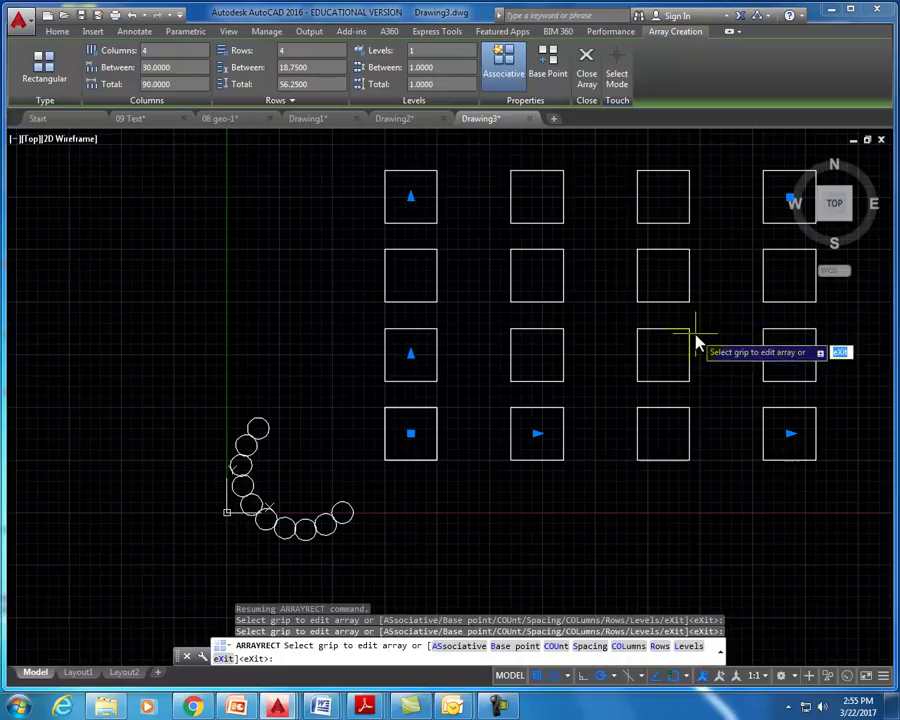
pyautogui.click(170, 85)
pyautogui.moveTo(145, 67); pyautogui.dragTo(167, 67)
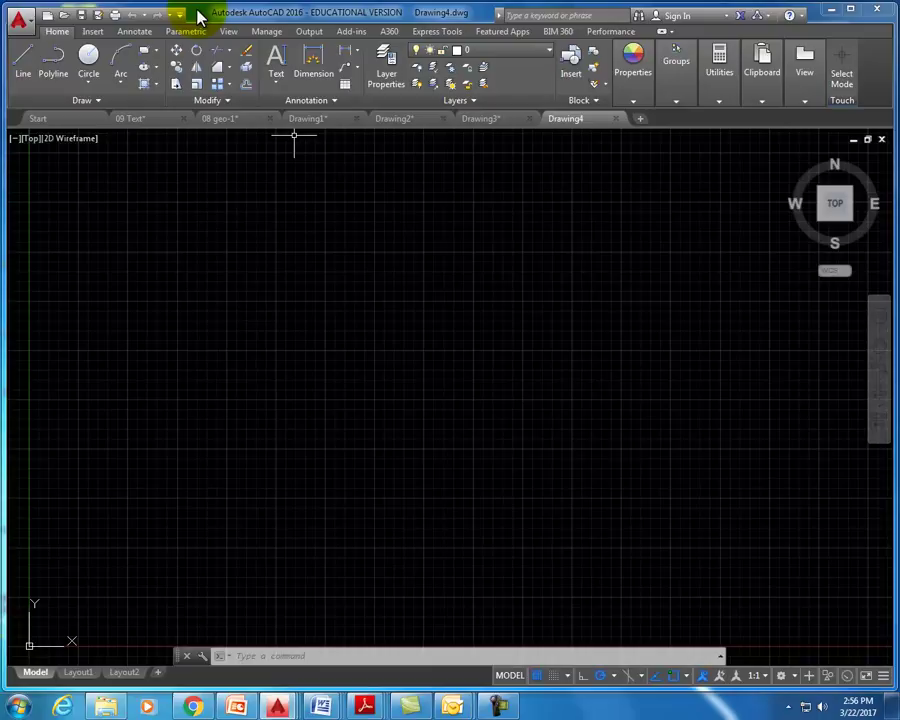
# In the empty Drawing4, draw three circles and enclose them in a closed line outline with a straight vertical right edge.
pyautogui.click(89, 58)
pyautogui.click(242, 340)
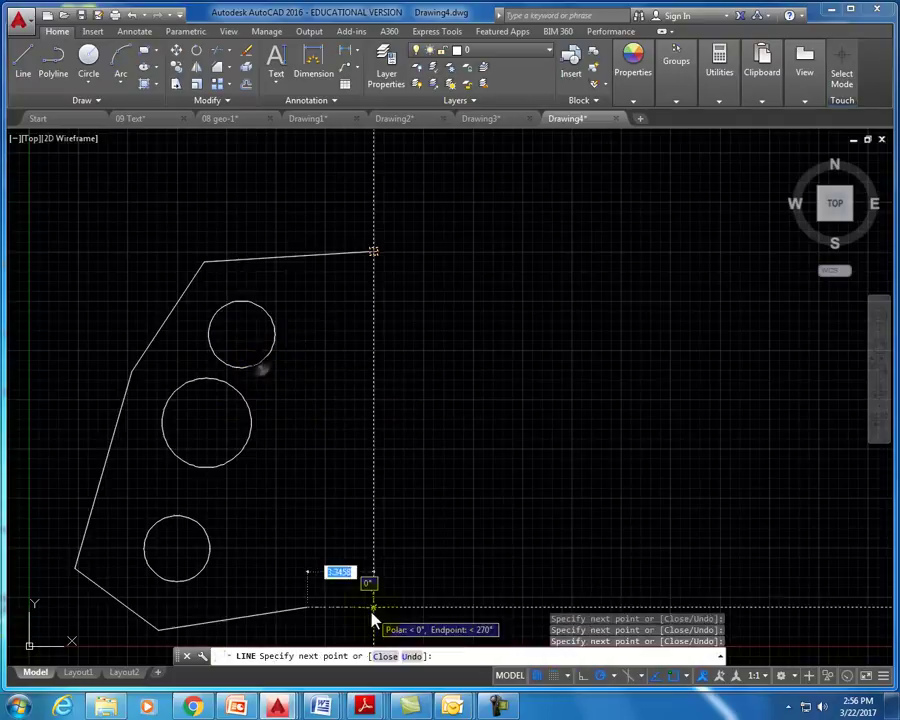
pyautogui.click(373, 607)
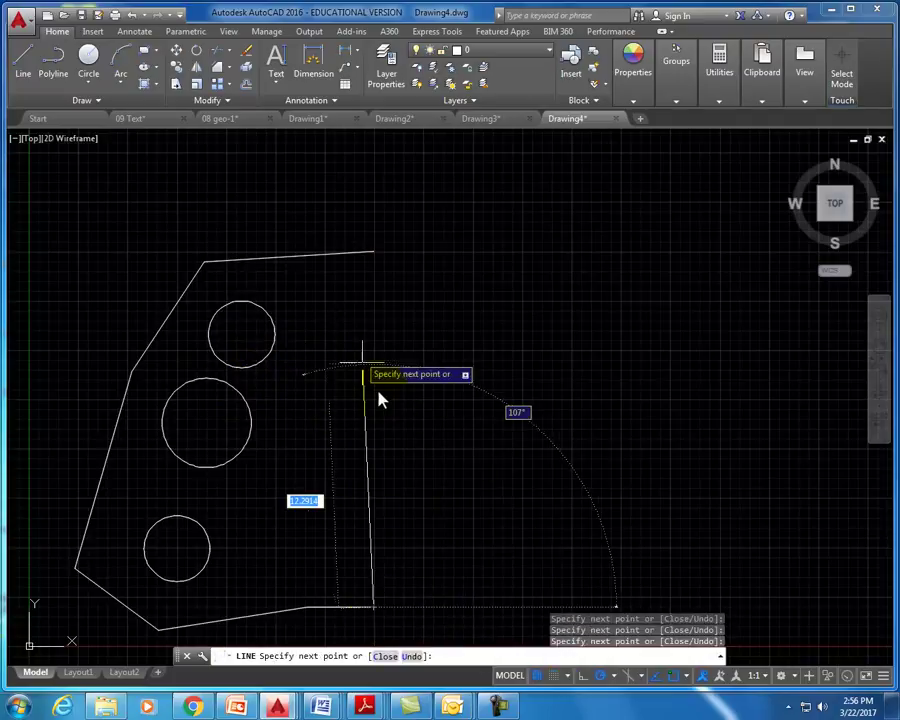
pyautogui.click(373, 252)
pyautogui.press('Return')
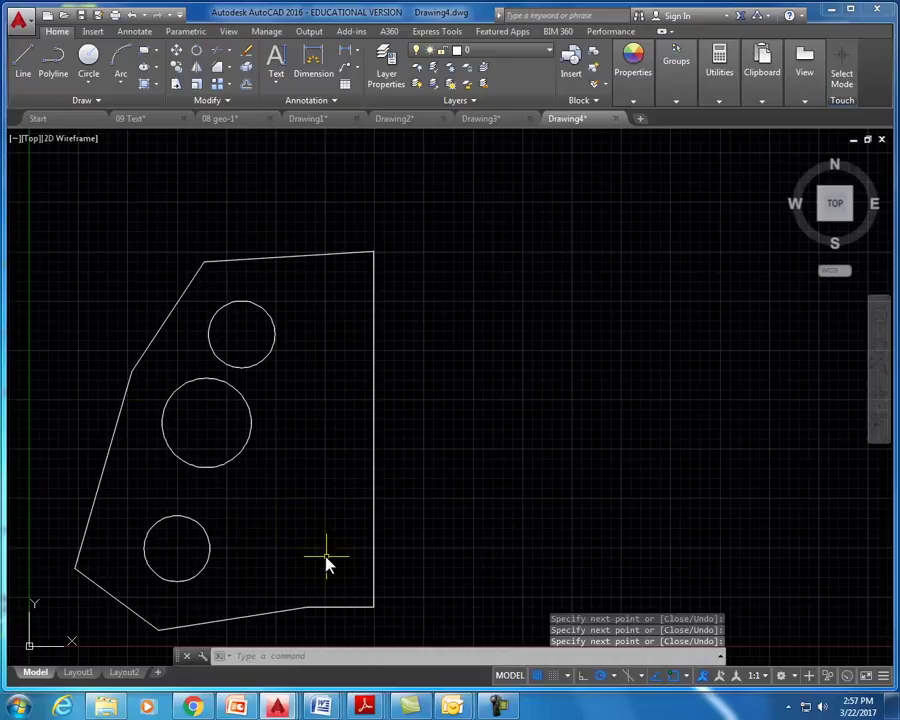
# Mirror the outline and its three circles about the outline's vertical right edge, keeping the source objects.
pyautogui.moveTo(327, 563); pyautogui.dragTo(318, 494, button='middle')
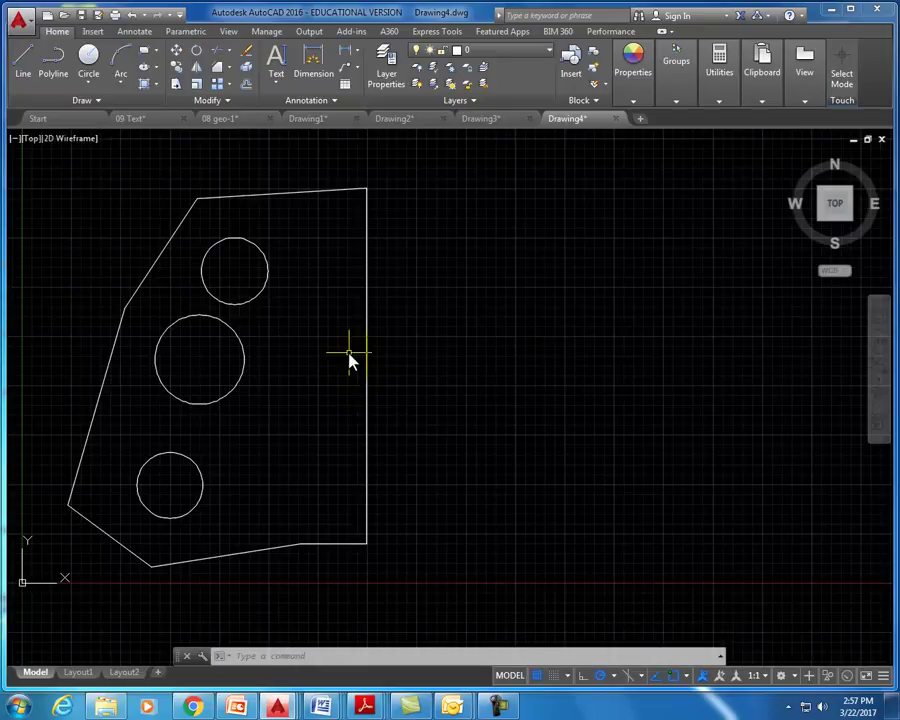
pyautogui.click(198, 75)
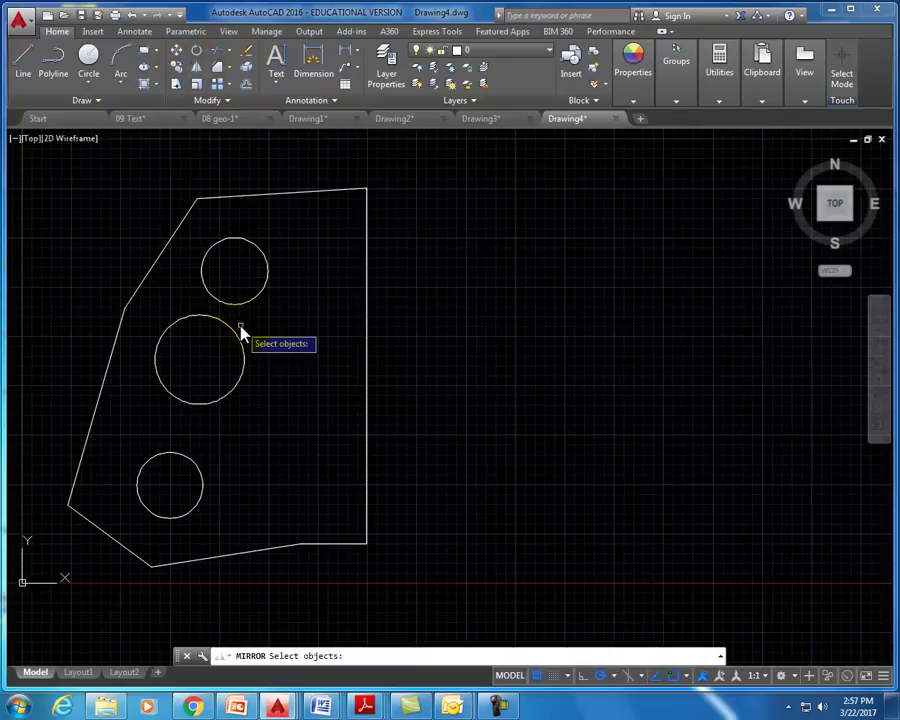
pyautogui.click(336, 580)
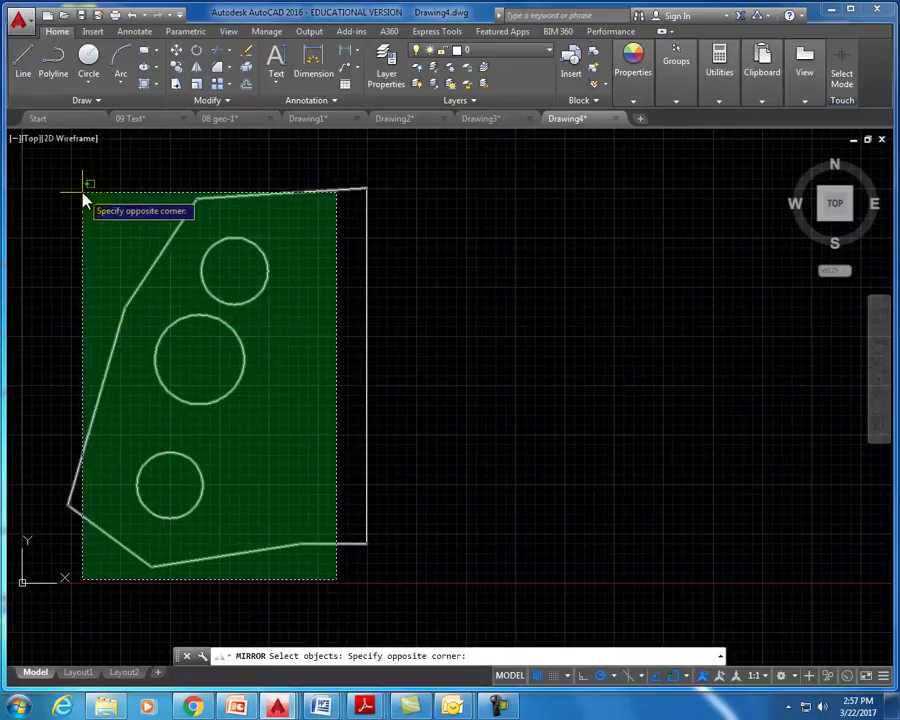
pyautogui.click(74, 172)
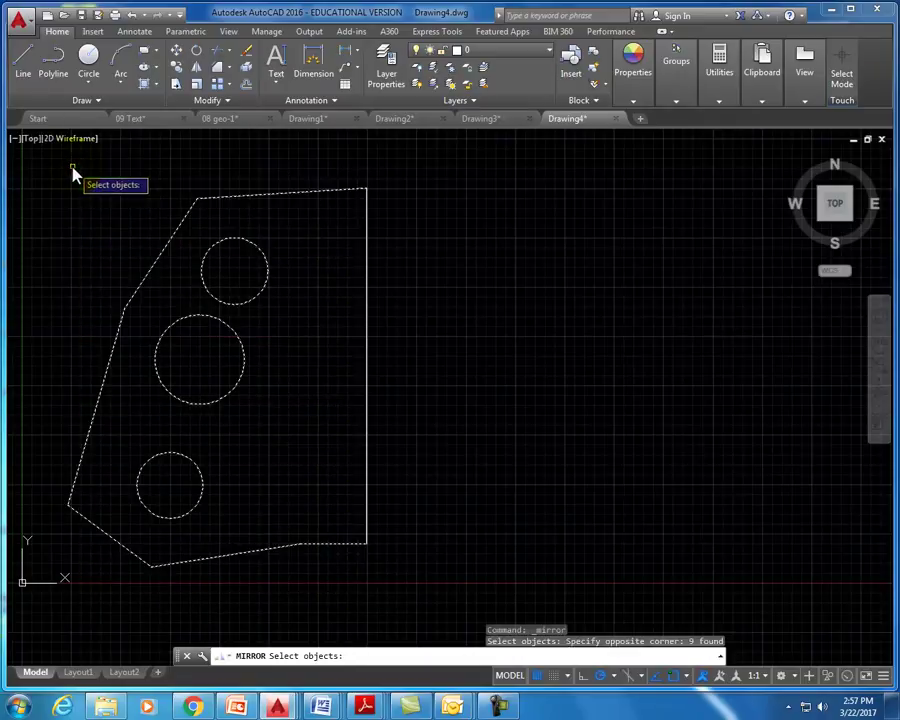
pyautogui.press('Return')
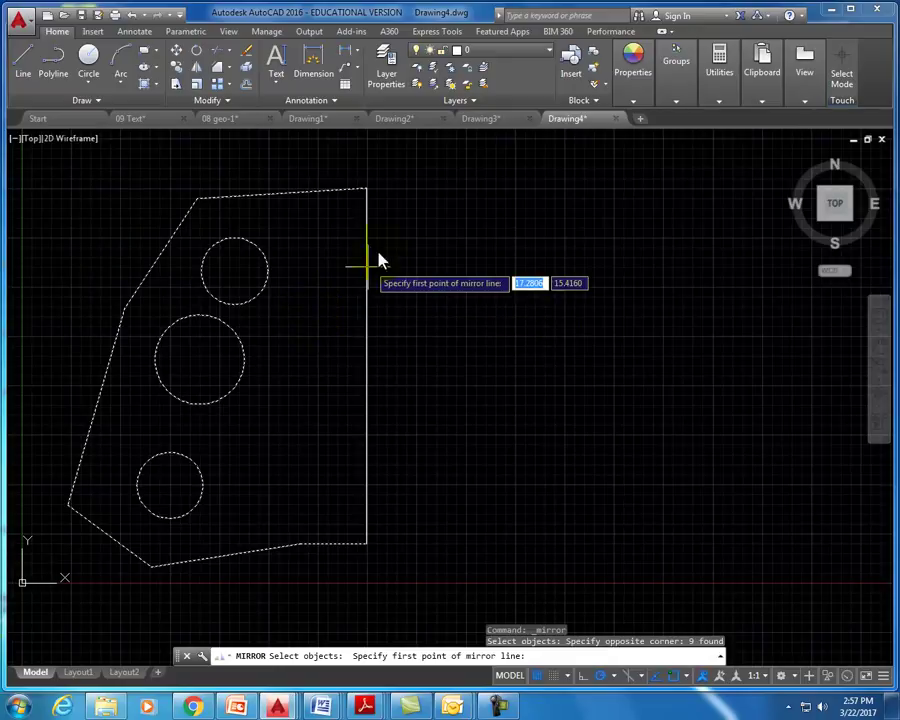
pyautogui.click(366, 188)
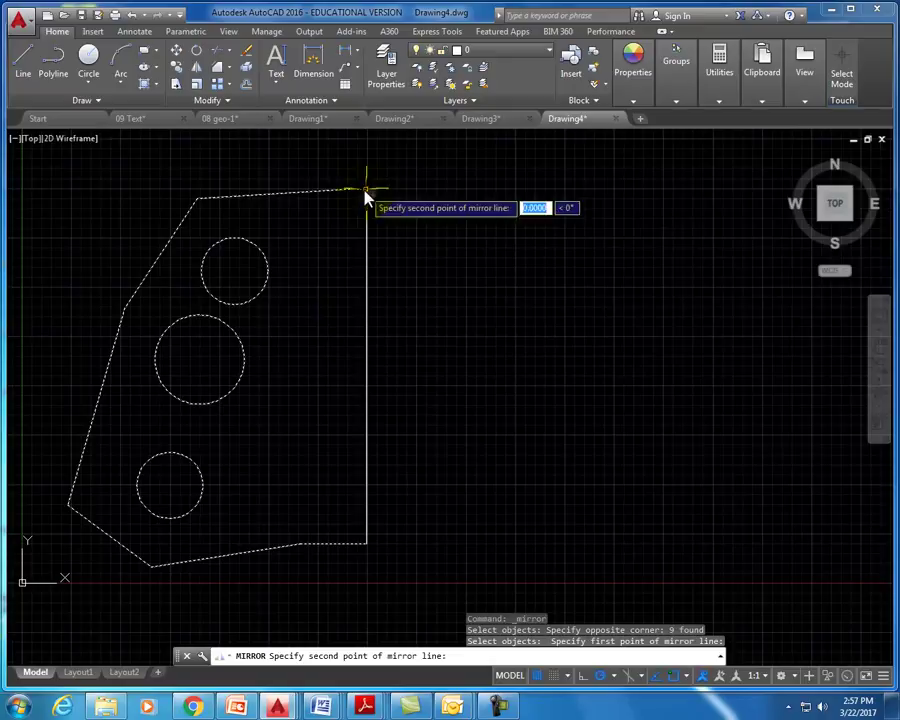
pyautogui.click(366, 552)
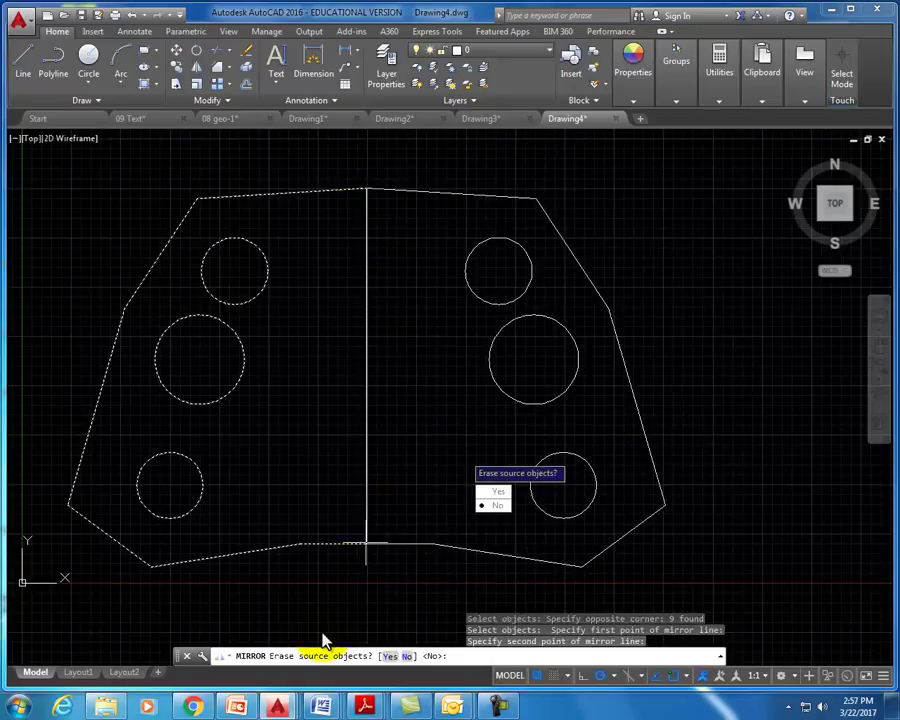
pyautogui.press('Return')
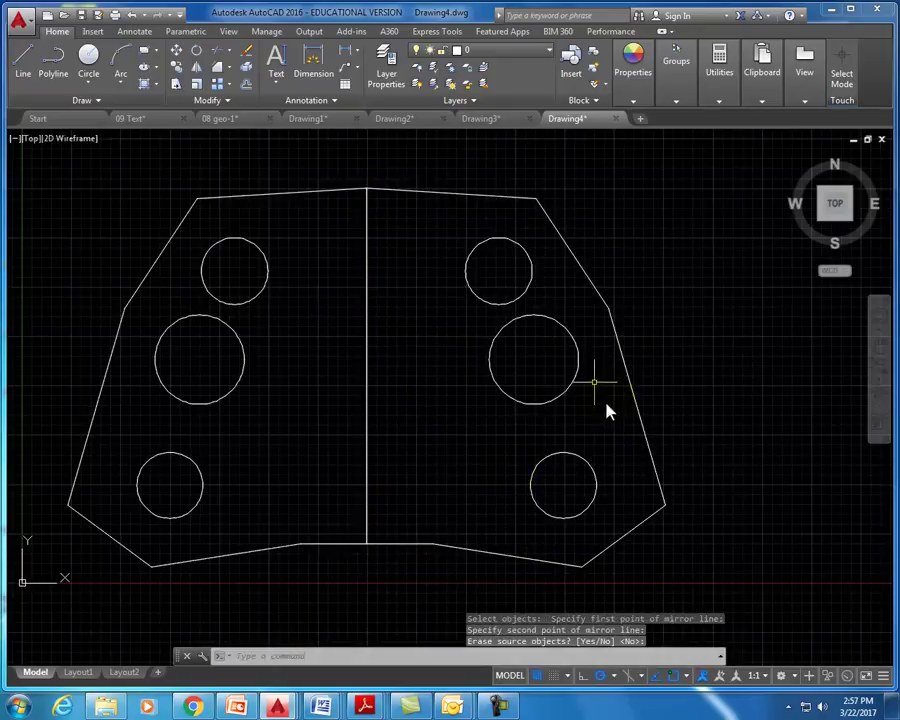
pyautogui.moveTo(457, 368)
pyautogui.mouseDown(button='middle')
pyautogui.moveTo(514, 334)
pyautogui.moveTo(534, 336)
pyautogui.mouseUp(button='middle')
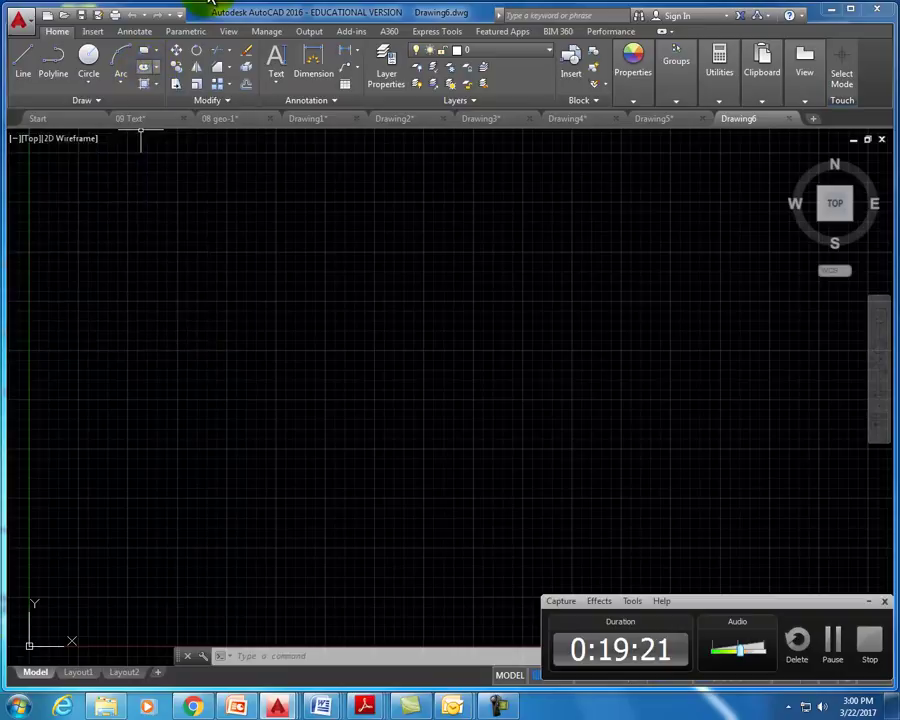
# Draw a horizontal rectangle, about twice as wide as it is high, in the empty Drawing6.
pyautogui.click(23, 60)
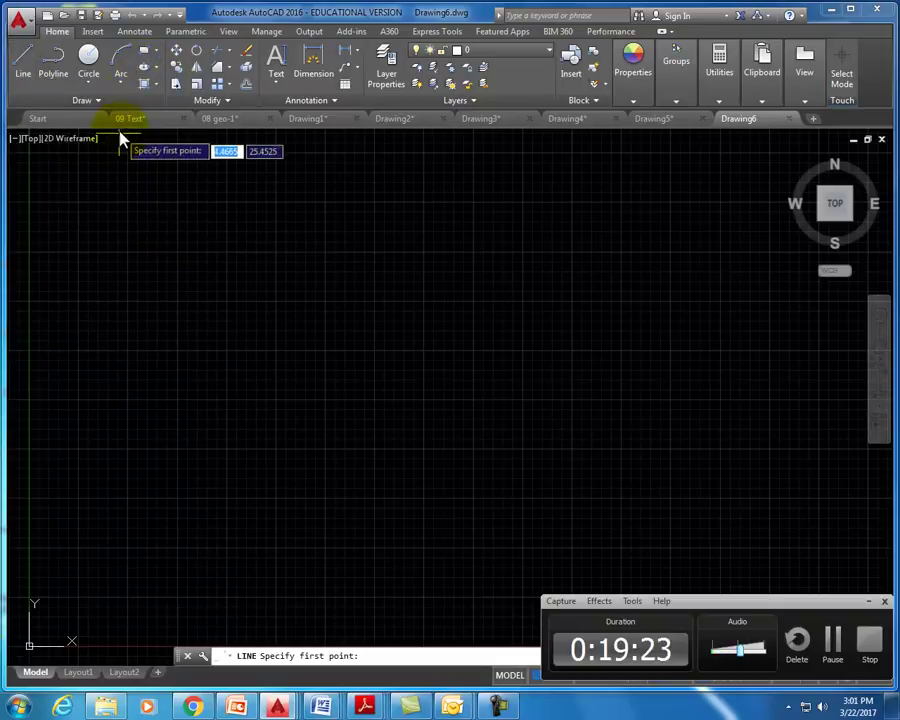
pyautogui.click(155, 54)
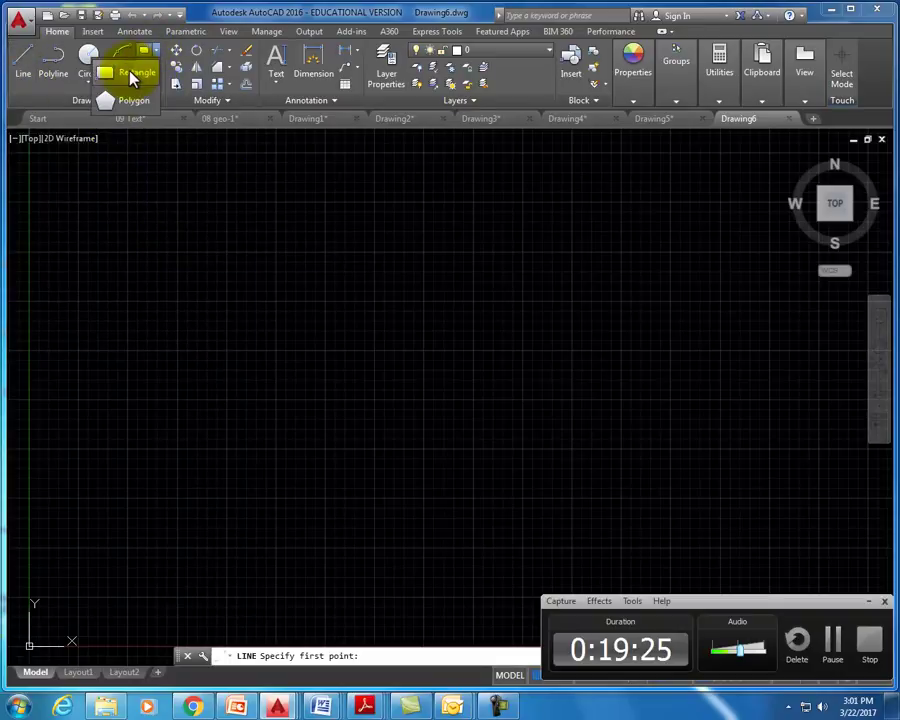
pyautogui.click(130, 73)
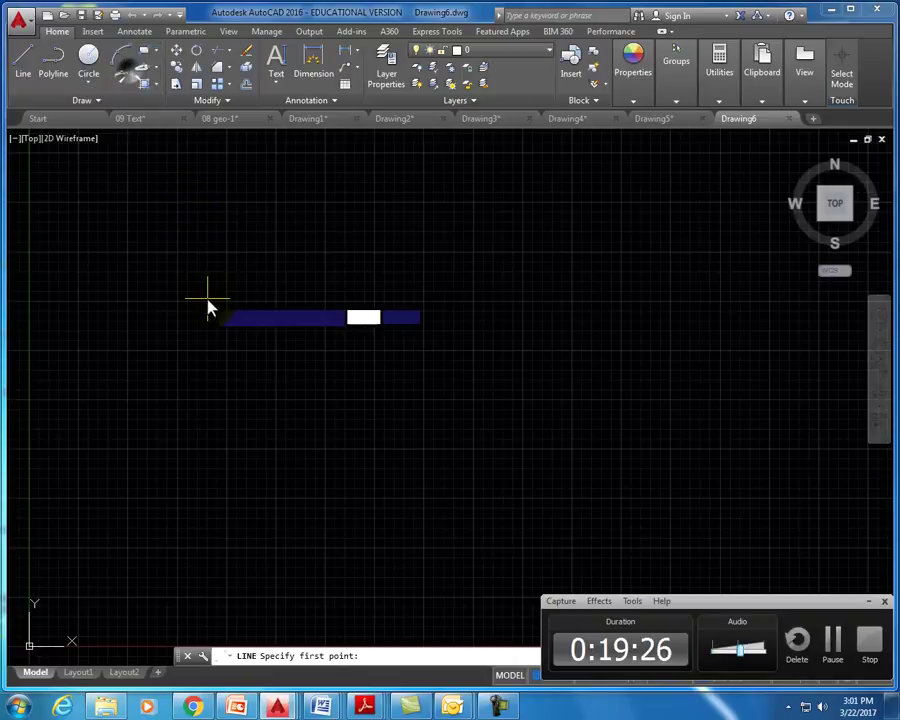
pyautogui.click(178, 251)
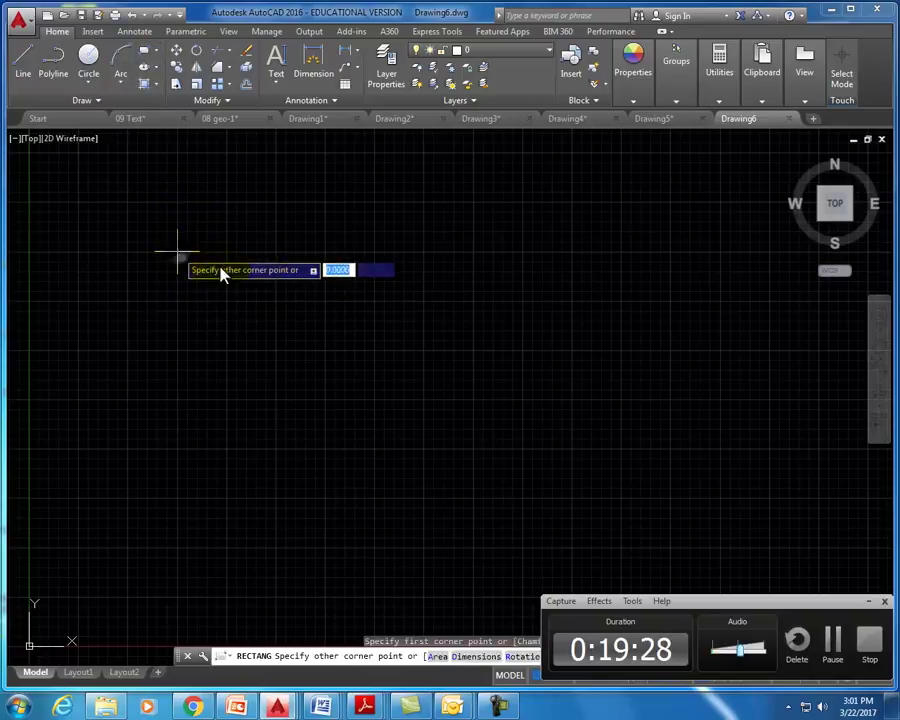
pyautogui.click(473, 401)
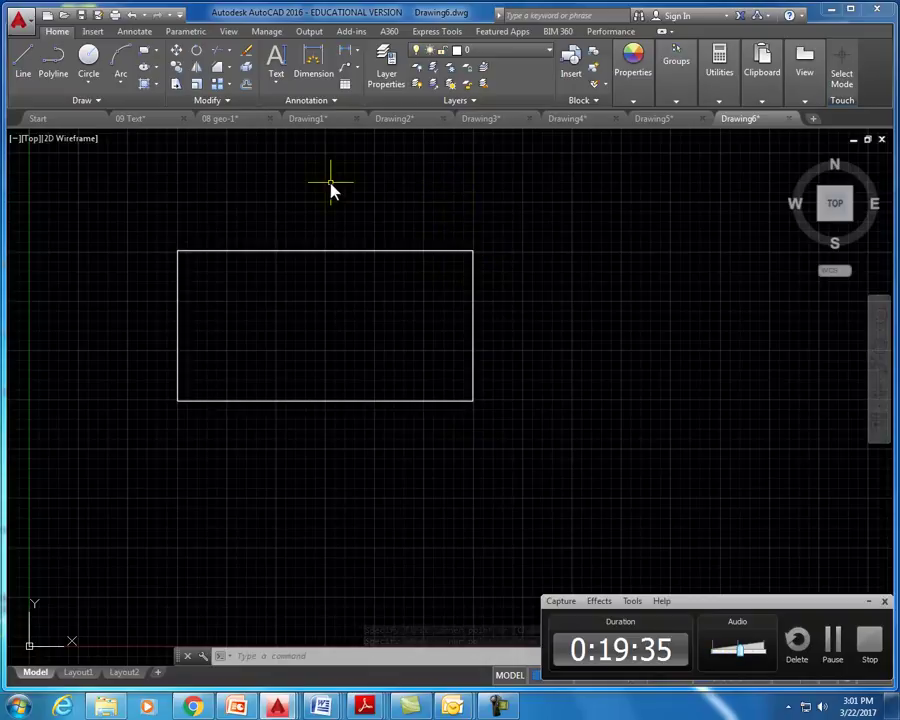
# Fillet the rectangle's upper-right corner with a radius of 1, picking its top and right edges.
pyautogui.click(231, 72)
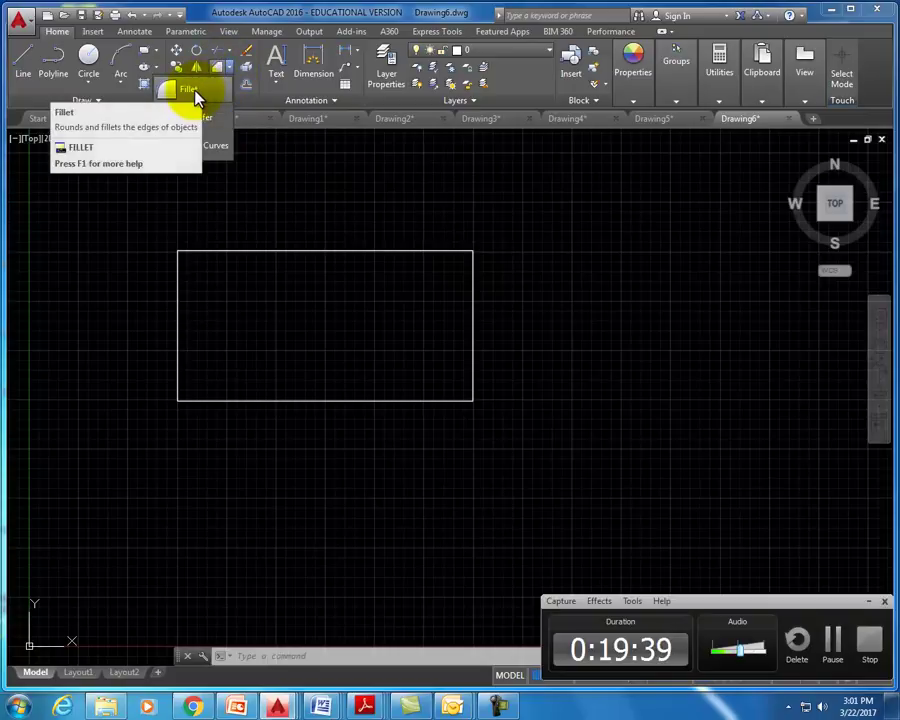
pyautogui.click(196, 94)
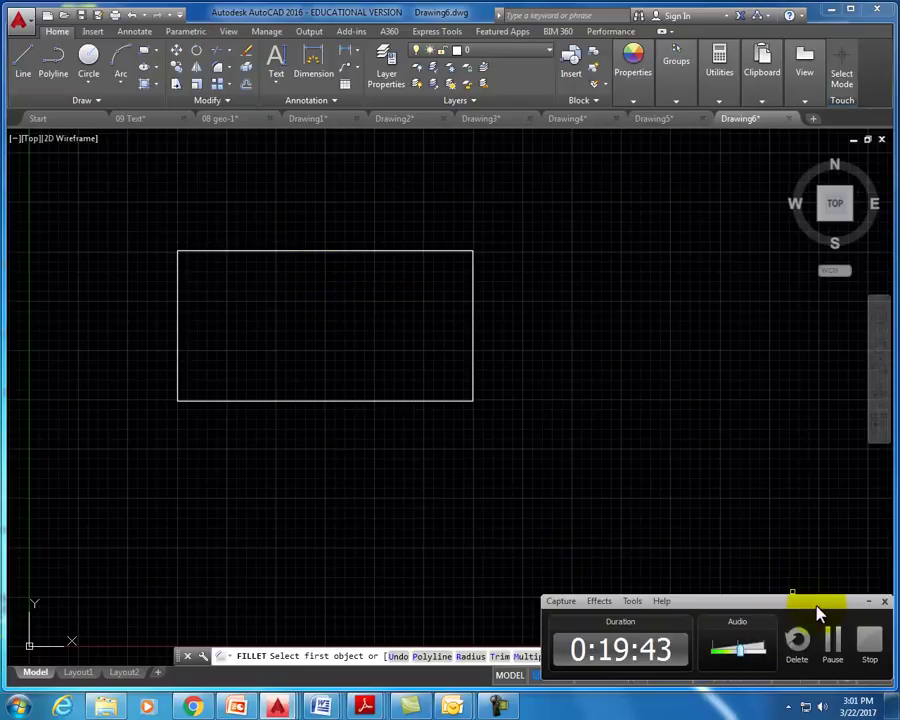
pyautogui.click(866, 602)
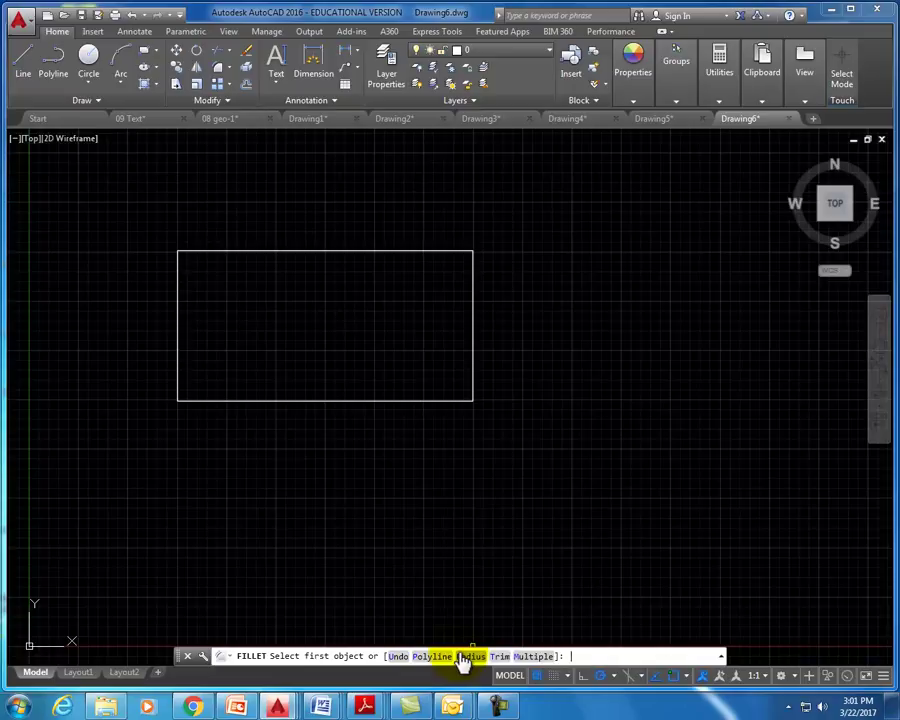
pyautogui.press('Return')
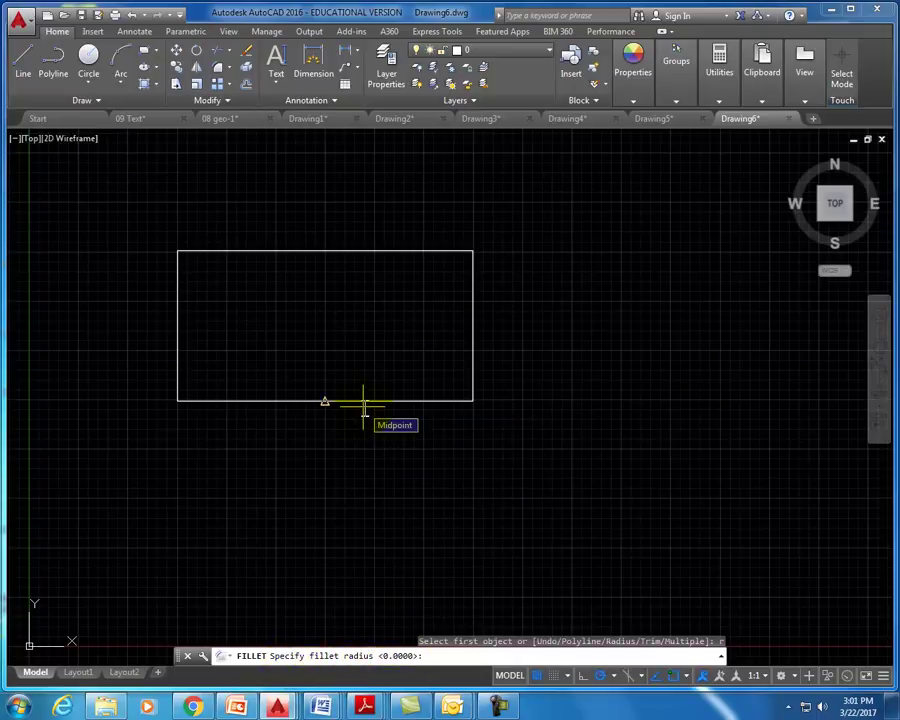
pyautogui.write('1')
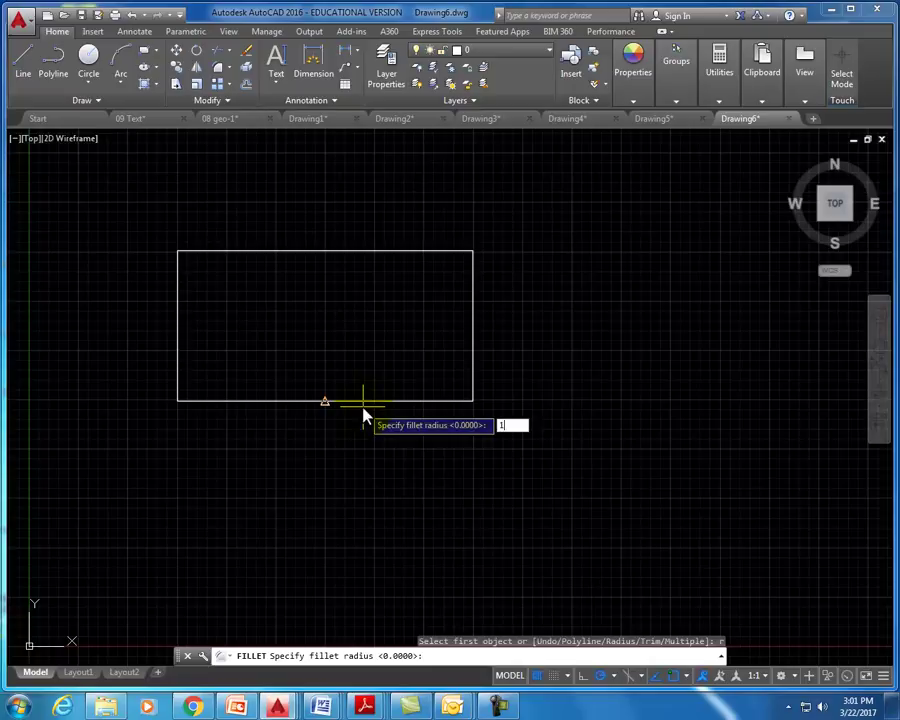
pyautogui.press('Return')
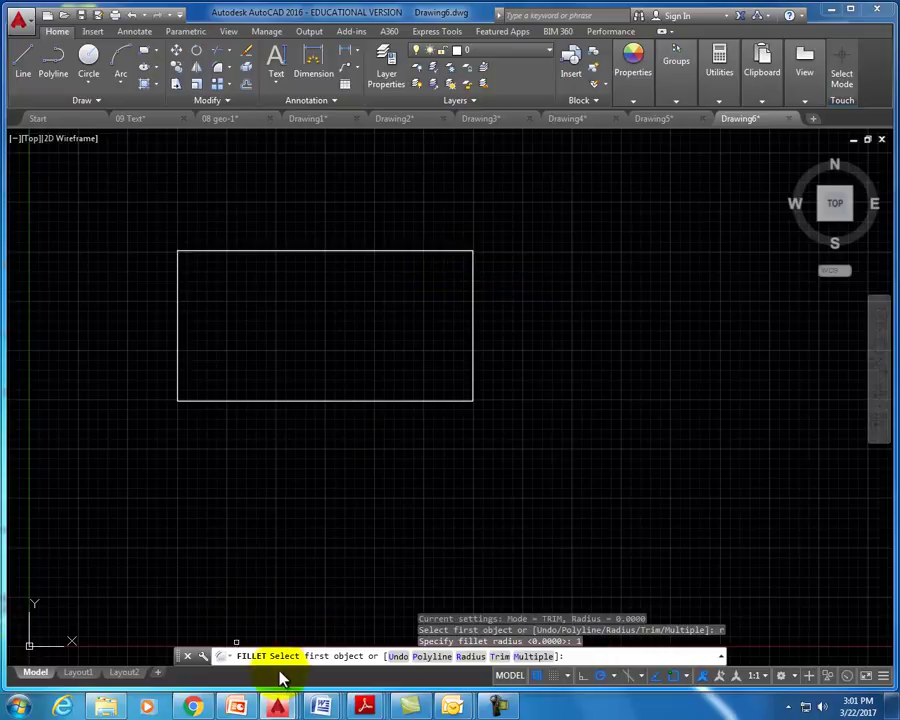
pyautogui.click(435, 251)
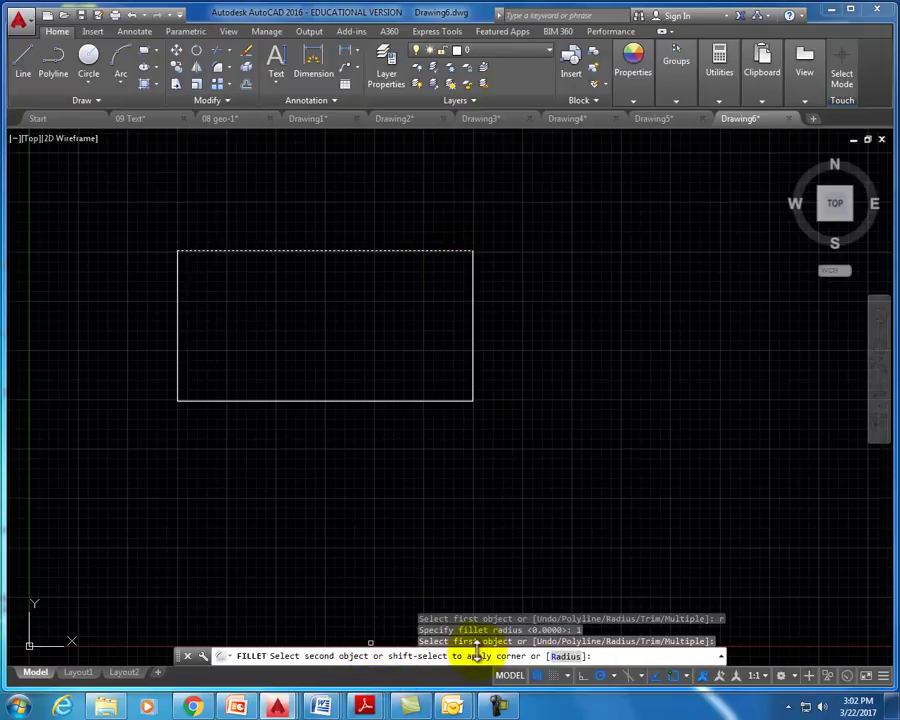
pyautogui.click(473, 300)
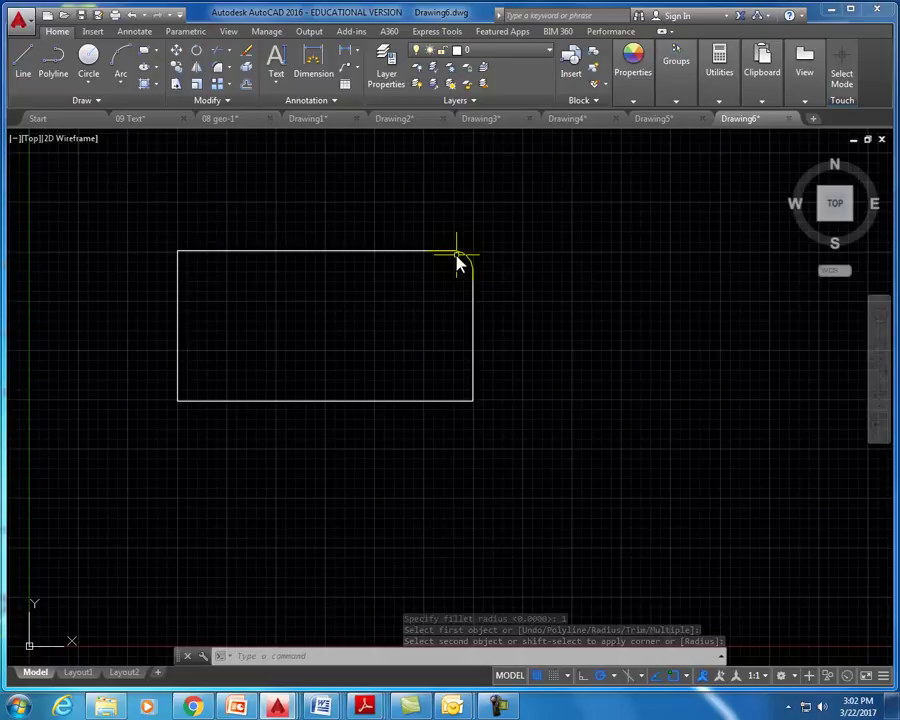
pyautogui.click(457, 260)
# Draw two separate sloping lines to the right of the rectangle, converging toward their right ends without touching, the lower one about 10.6 long.
pyautogui.click(28, 70)
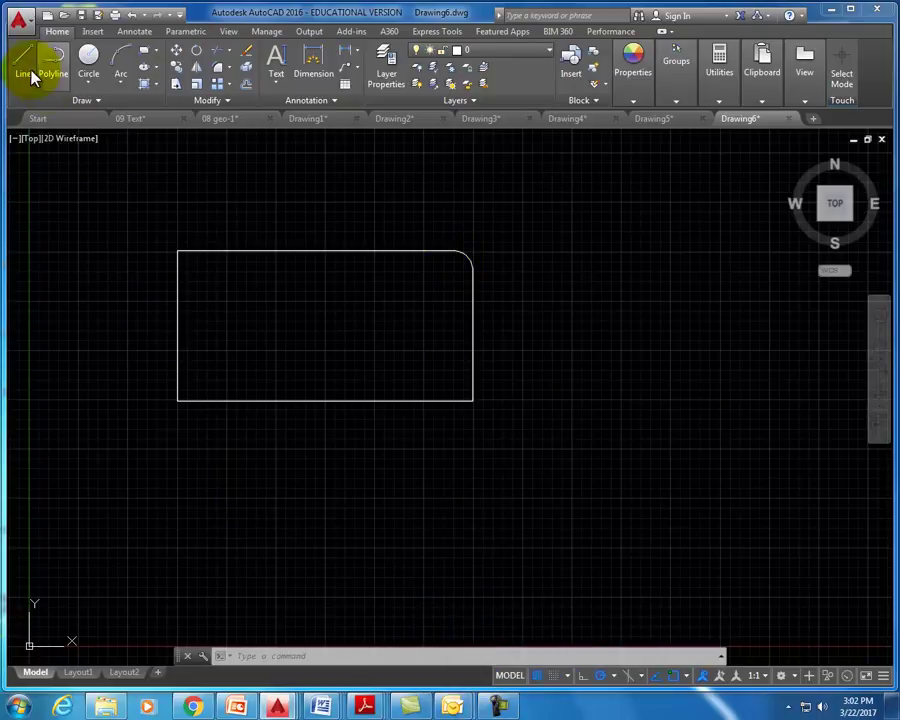
pyautogui.click(541, 243)
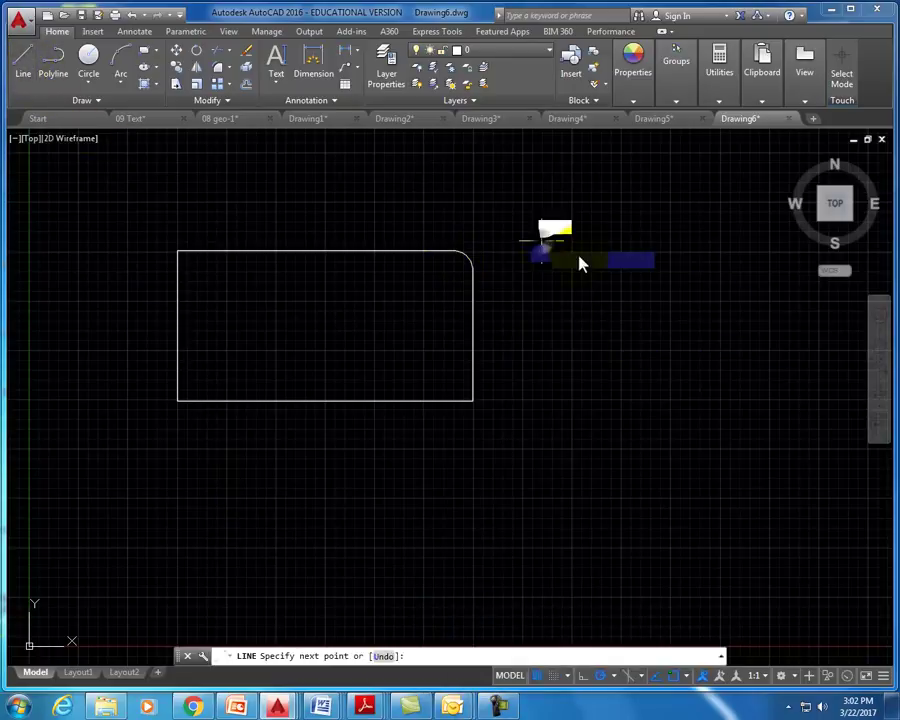
pyautogui.click(733, 322)
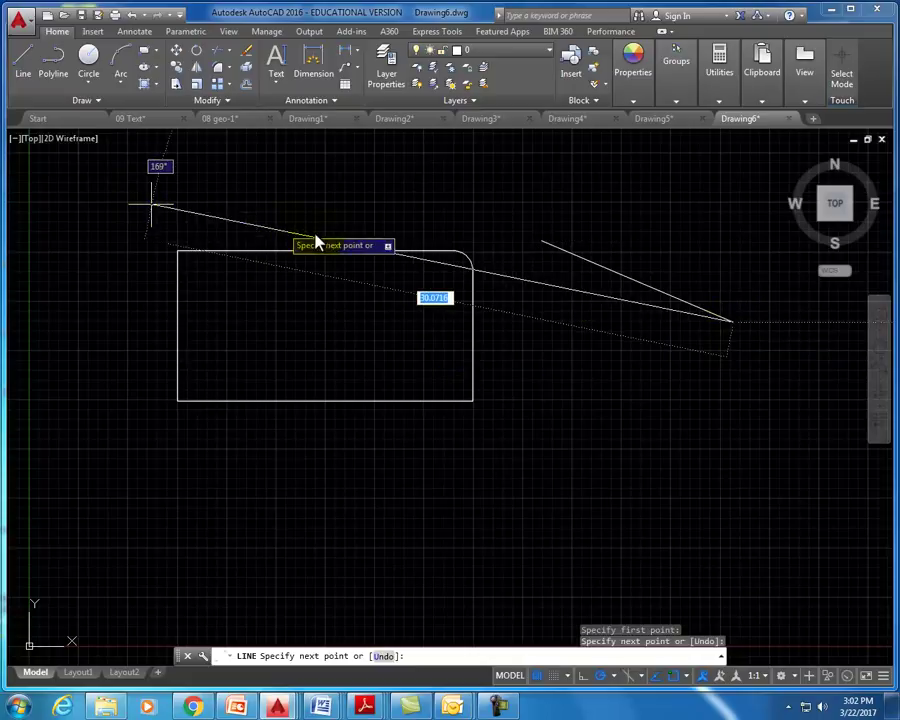
pyautogui.press('Escape')
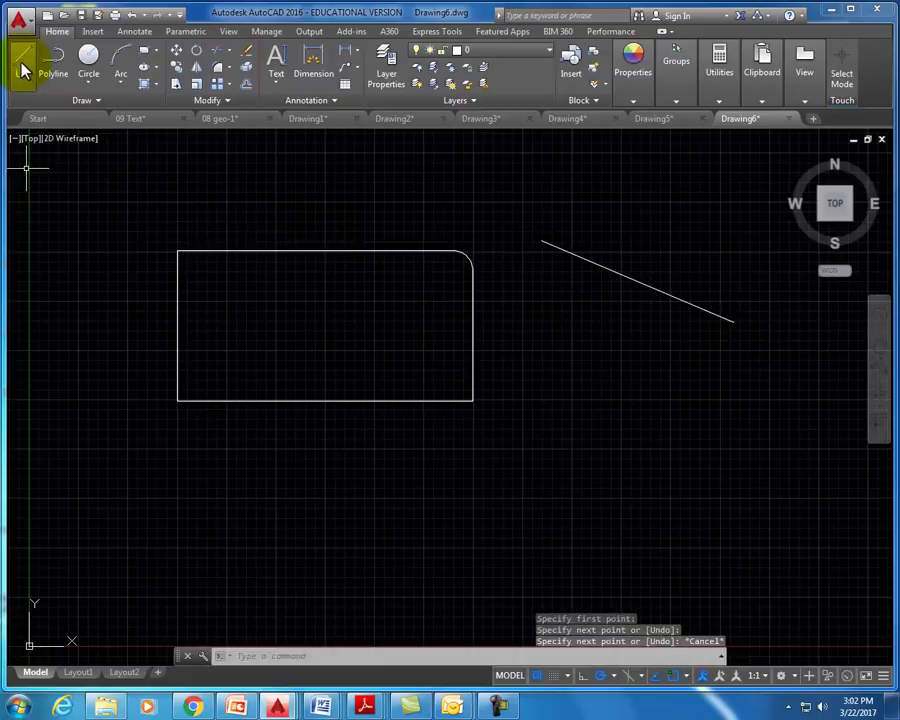
pyautogui.press('Return')
pyautogui.click(523, 289)
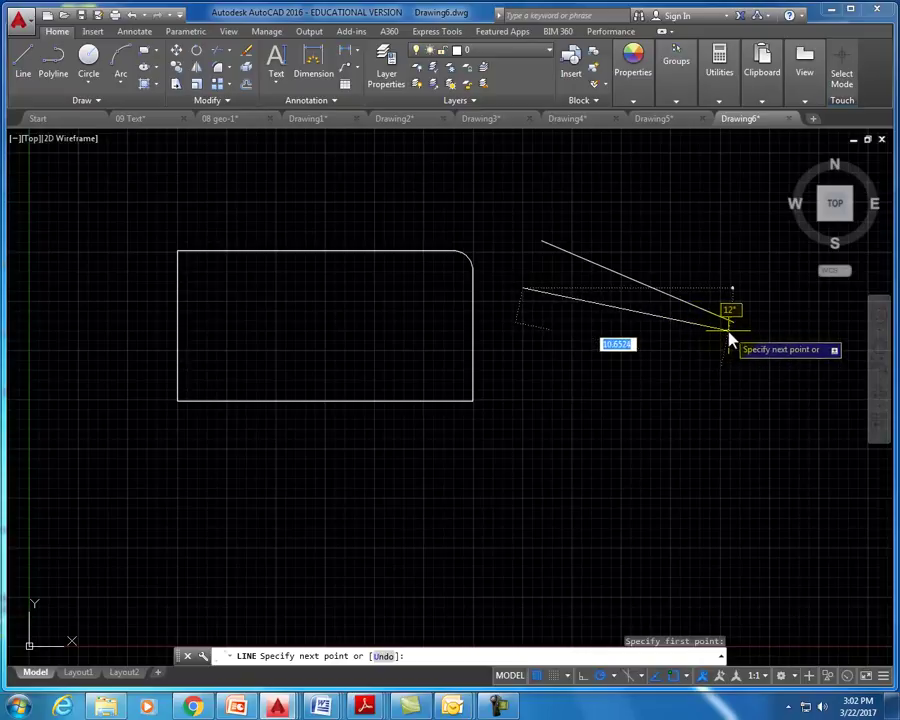
pyautogui.scroll(5, 730, 338)
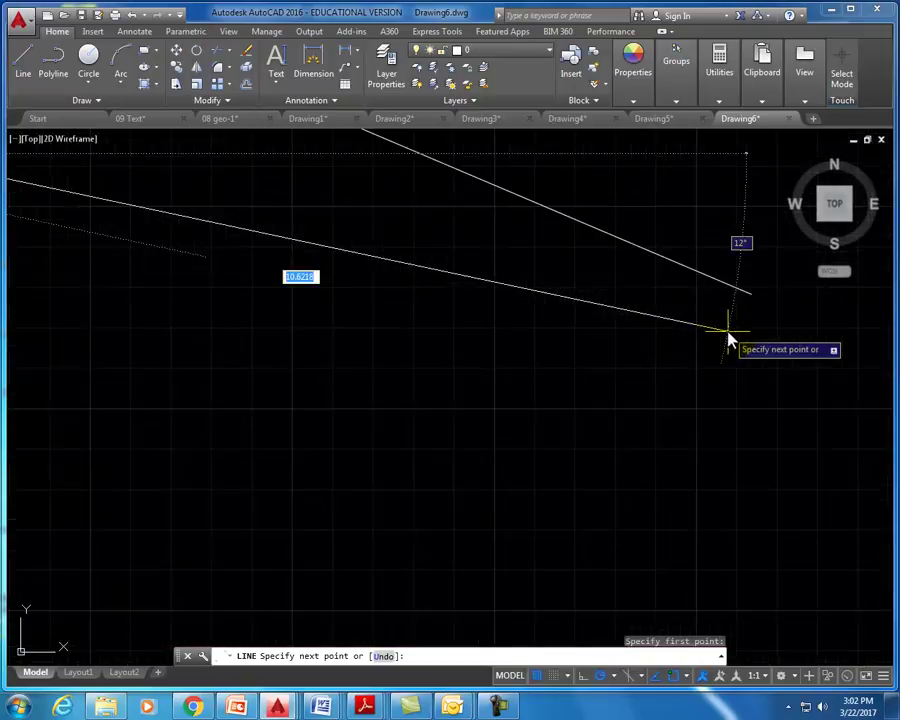
pyautogui.click(728, 328)
pyautogui.press('Escape')
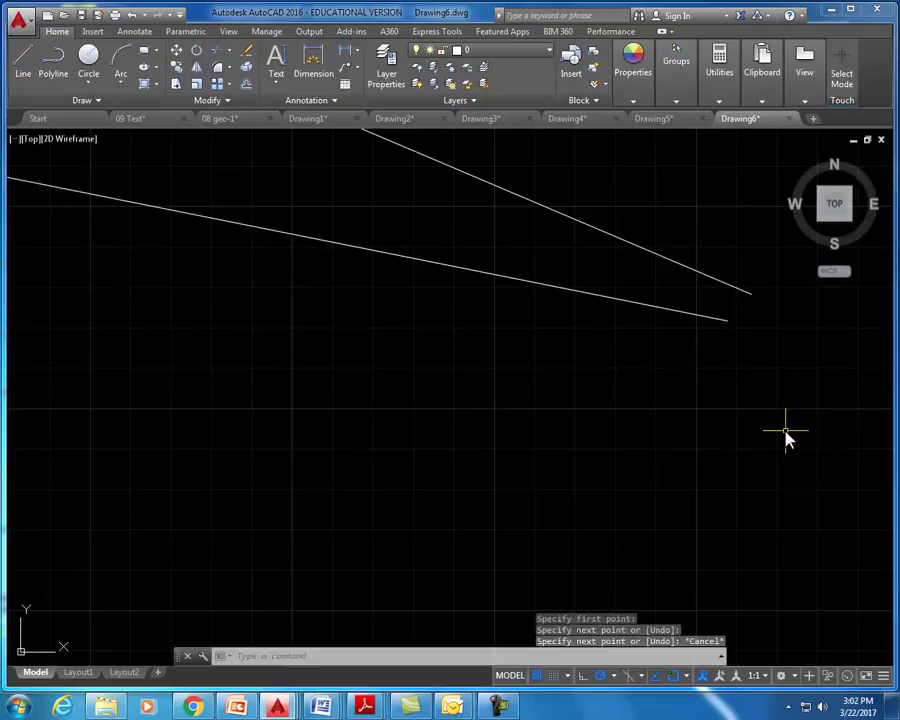
# Fillet the two converging lines together with a radius of 1.
pyautogui.scroll(4, 675, 378)
pyautogui.scroll(-4, 675, 378)
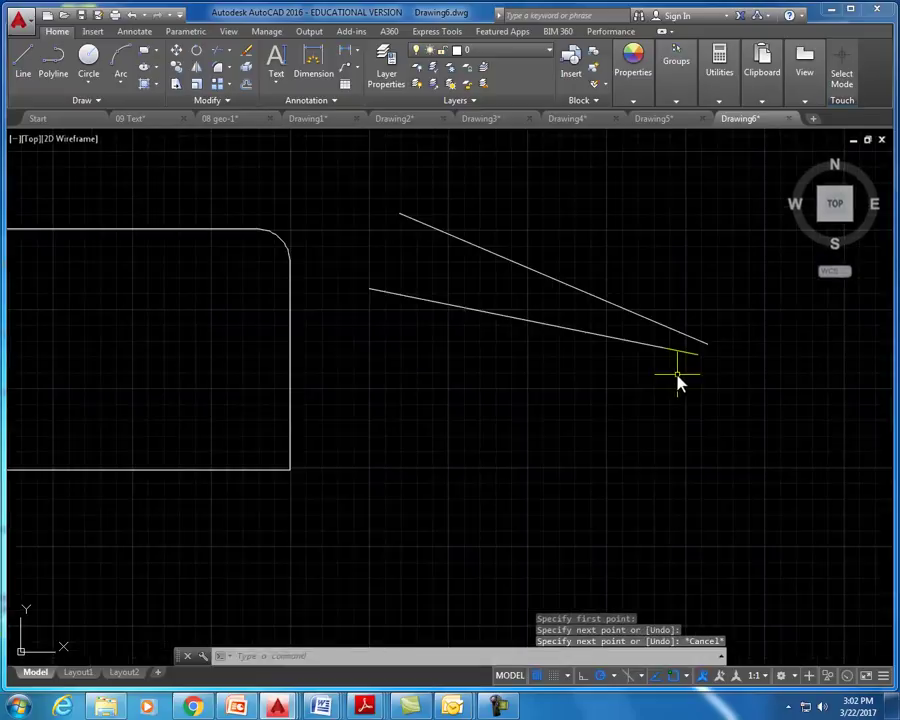
pyautogui.click(219, 69)
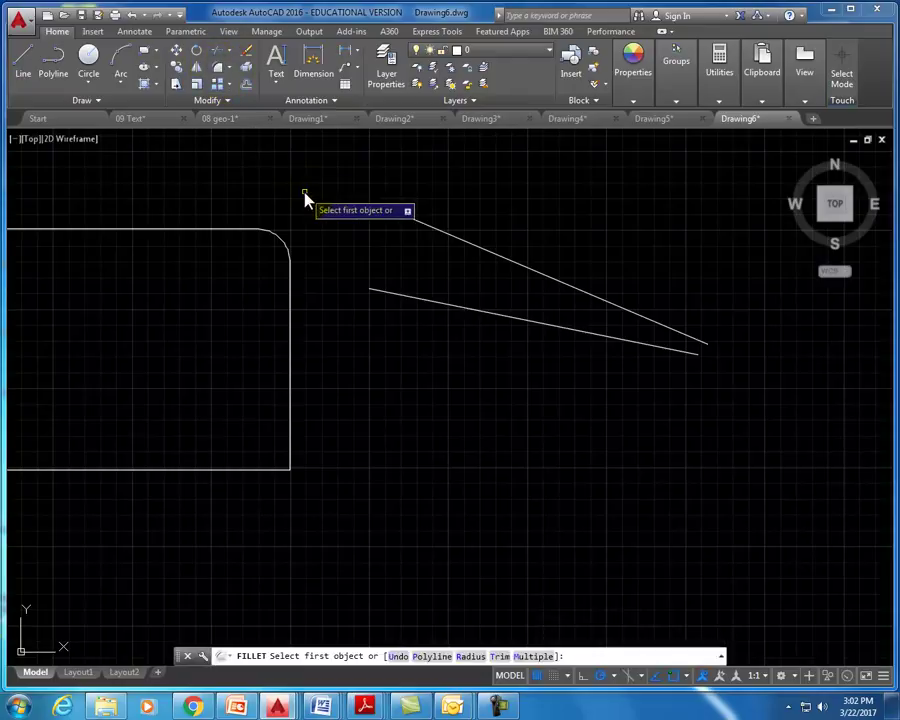
pyautogui.write('r')
pyautogui.press('Return')
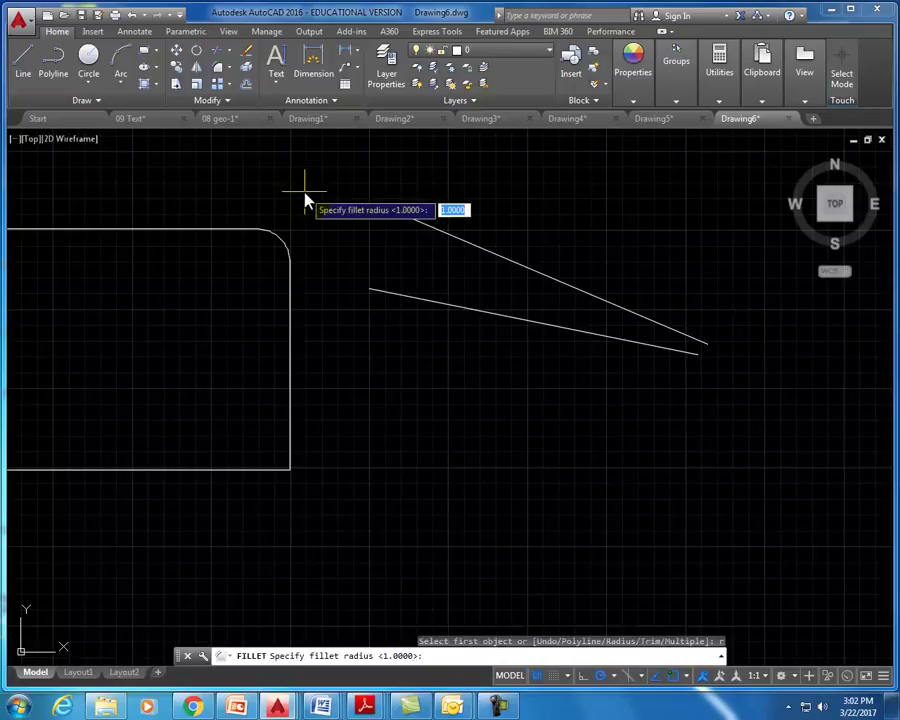
pyautogui.write('1')
pyautogui.press('Return')
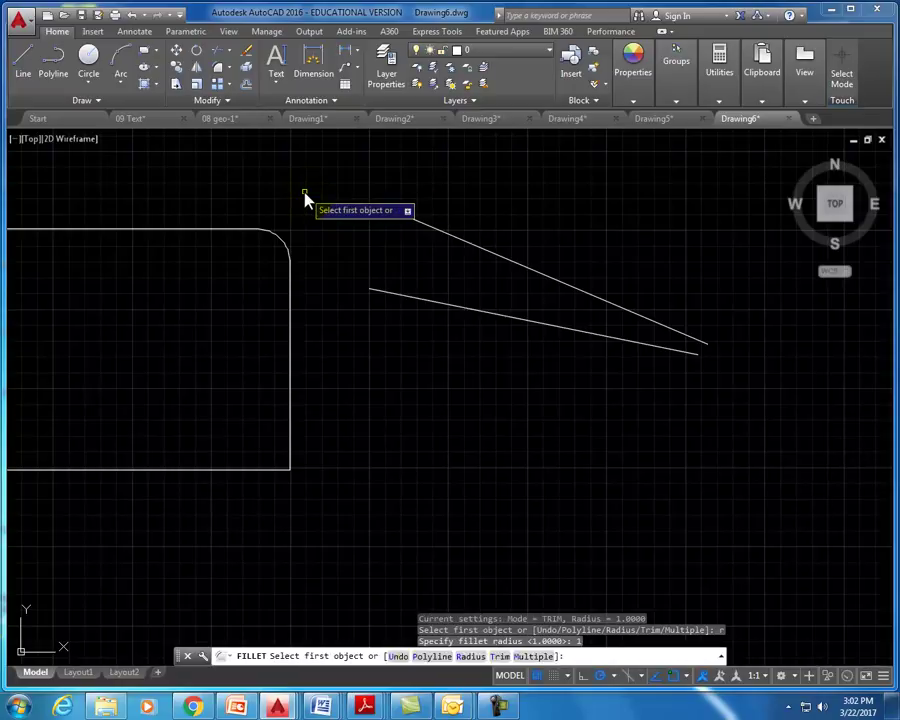
pyautogui.click(614, 302)
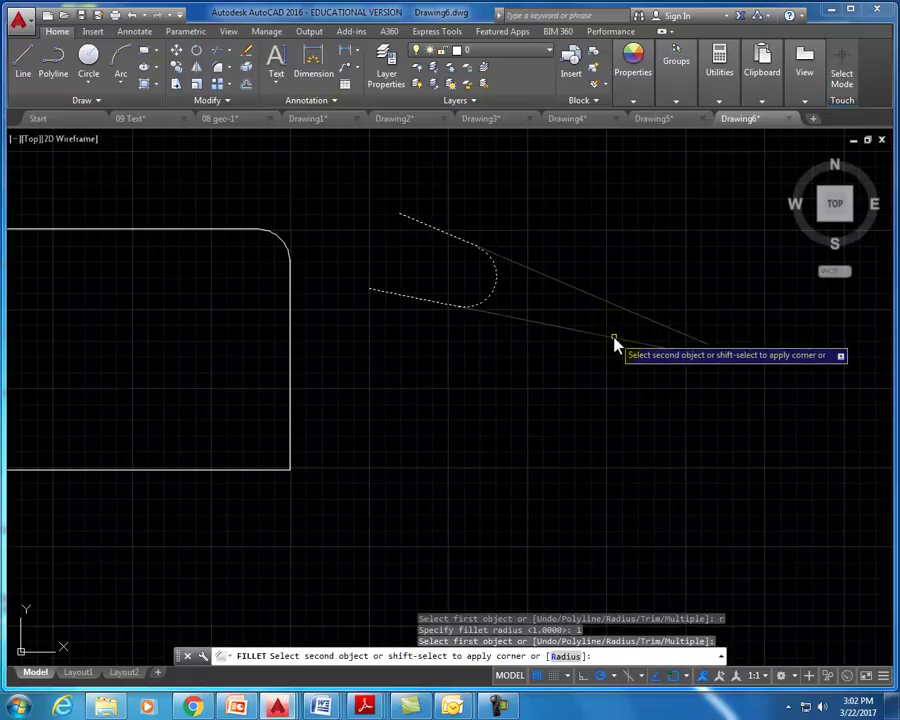
pyautogui.click(614, 341)
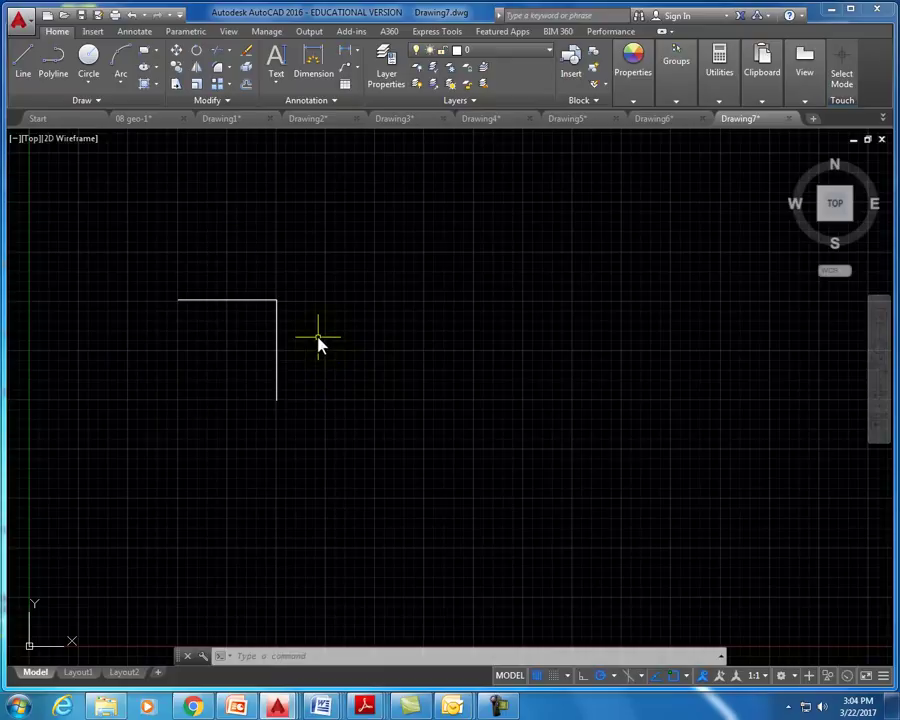
# In Drawing7, chamfer the corner of the two perpendicular lines with distance 1 on the horizontal line and 0.5 on the vertical line.
pyautogui.click(231, 76)
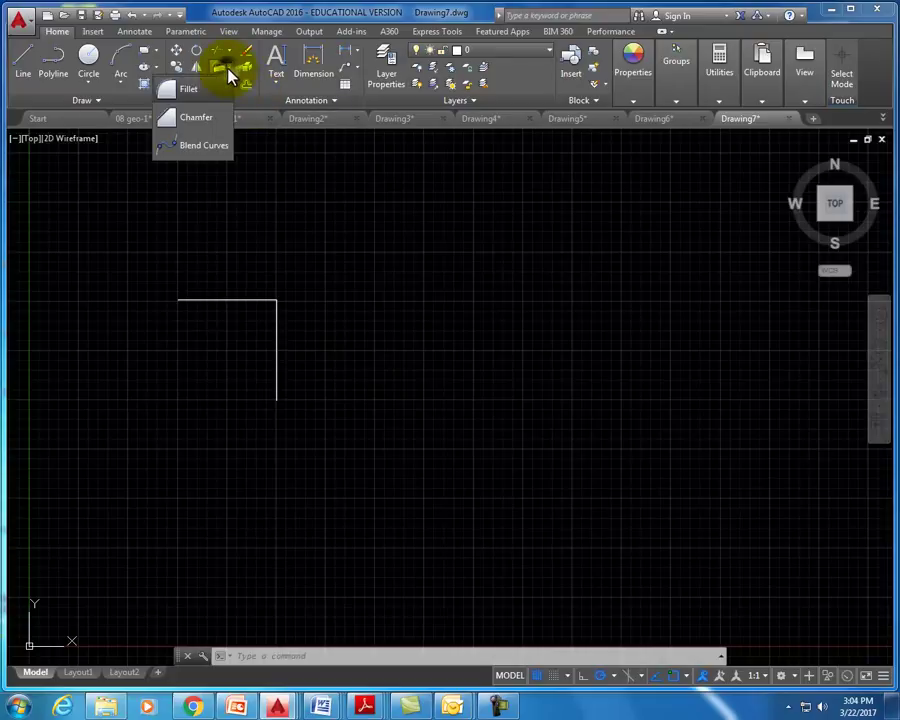
pyautogui.click(211, 124)
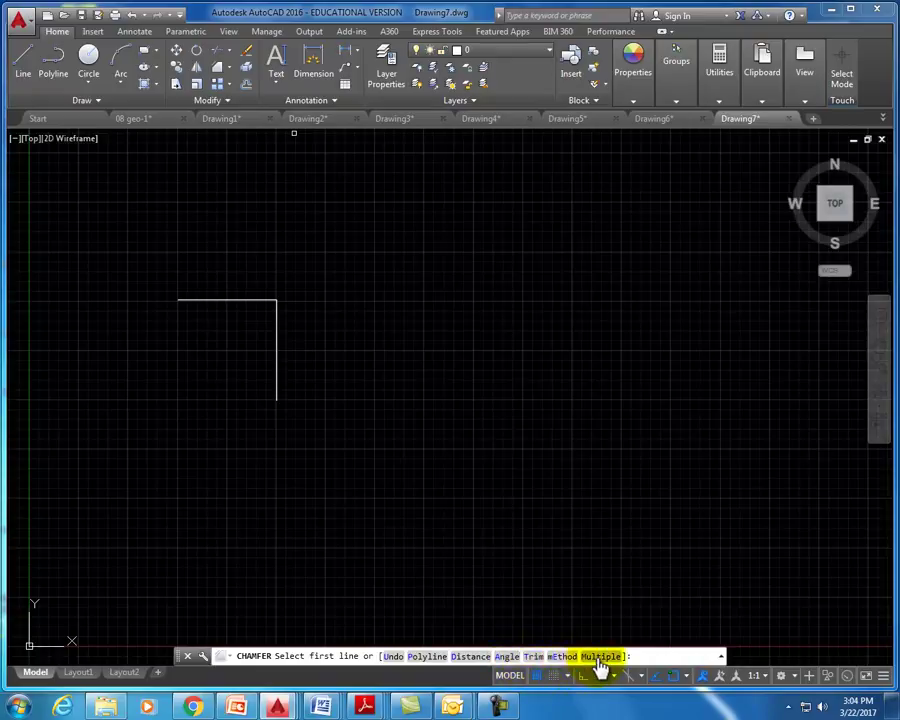
pyautogui.click(468, 660)
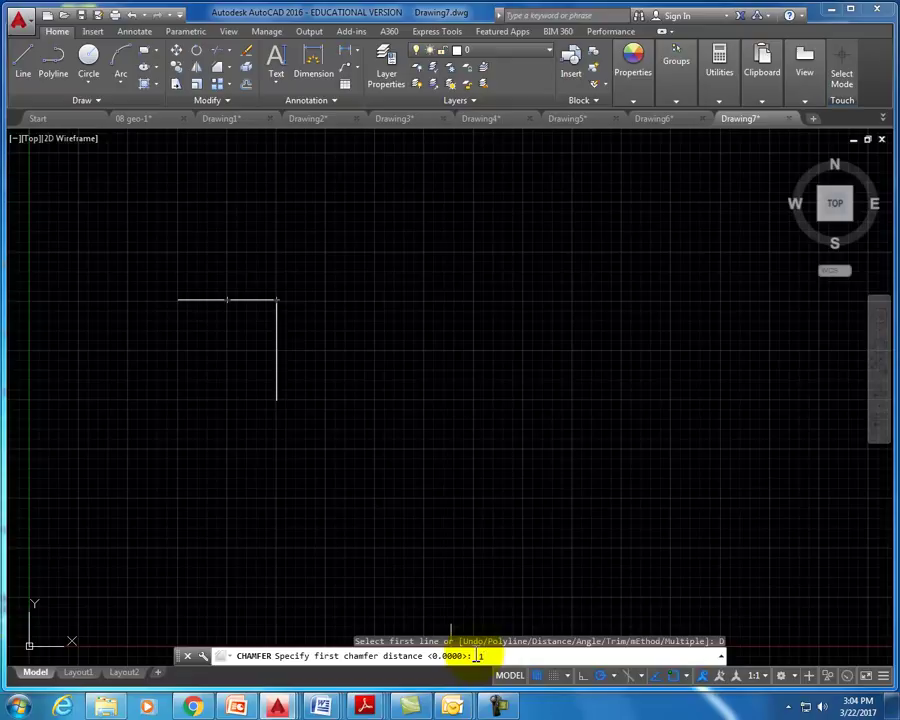
pyautogui.press('Return')
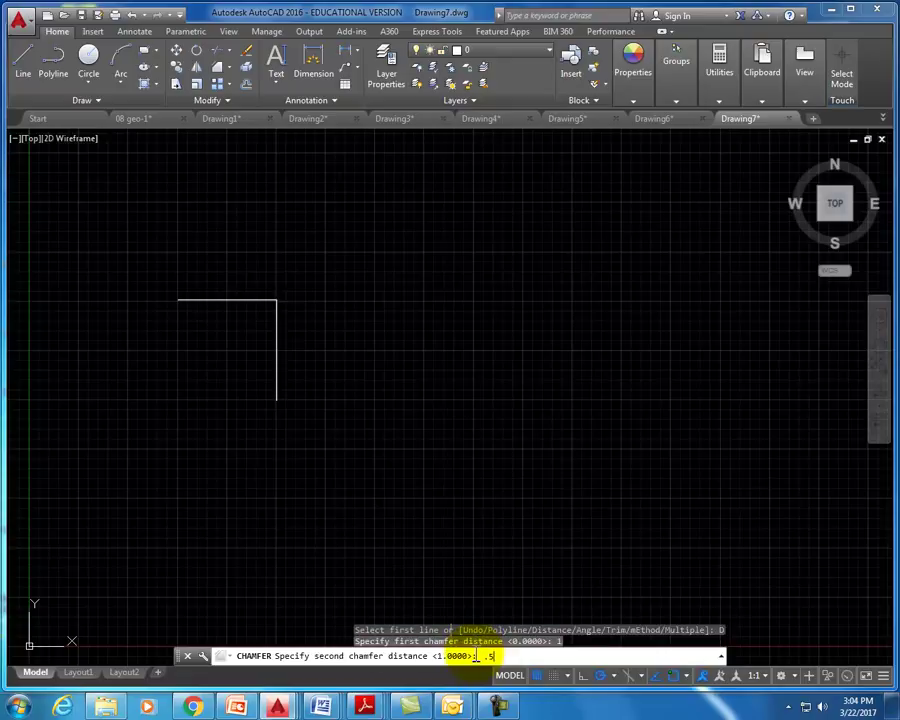
pyautogui.press('Return')
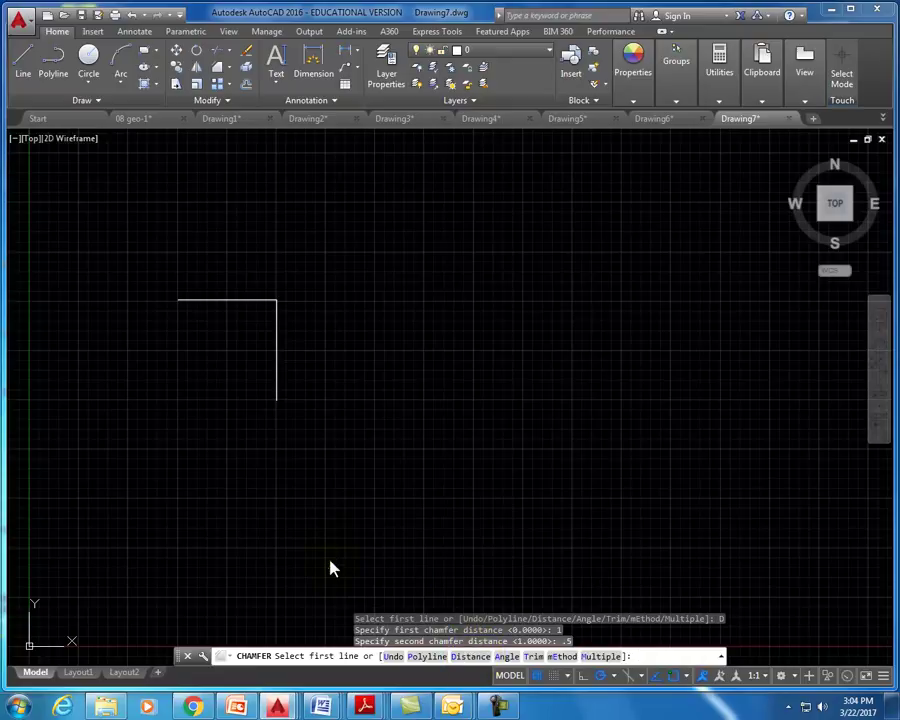
pyautogui.click(246, 302)
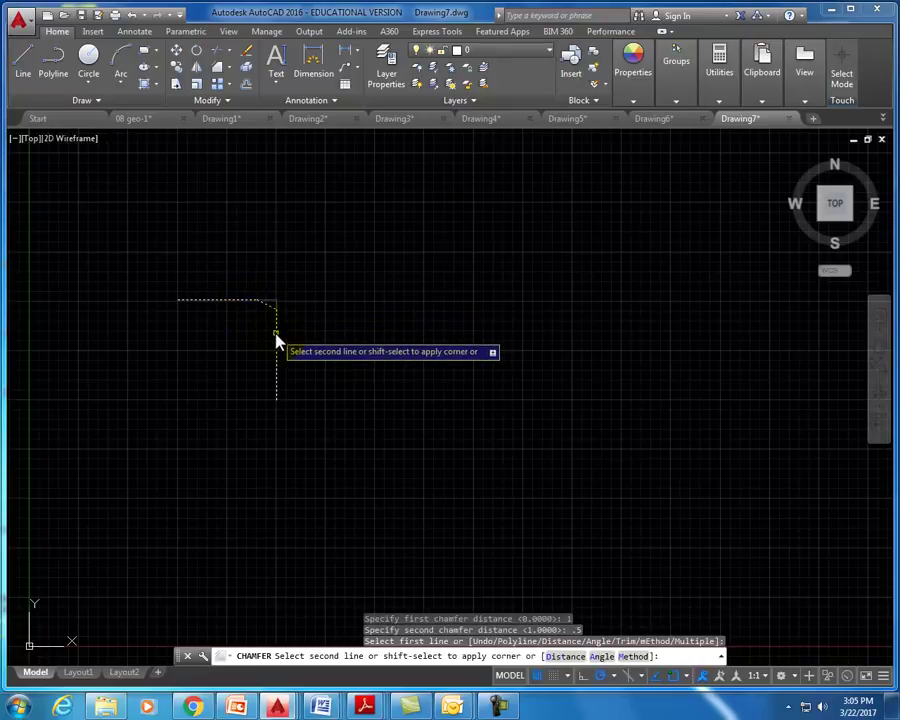
pyautogui.click(277, 340)
pyautogui.scroll(3, 277, 340)
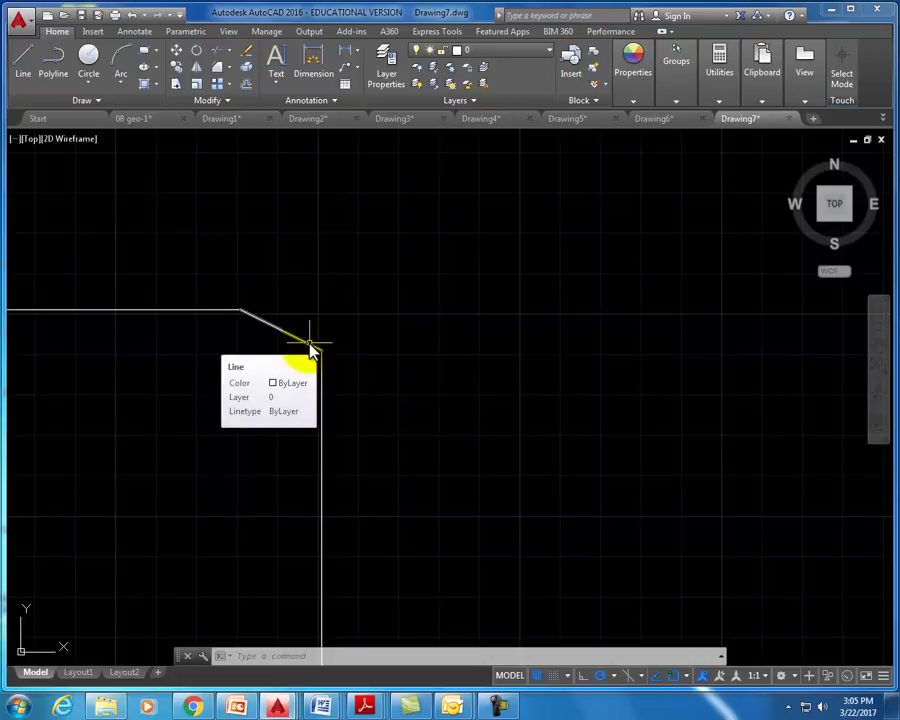
pyautogui.scroll(4, 386, 402)
pyautogui.scroll(-5, 385, 402)
# Chamfer all corners of the square at once with the Multiple and Polyline options, using 1 for both chamfer distances.
pyautogui.moveTo(380, 410); pyautogui.dragTo(178, 356, button='middle')
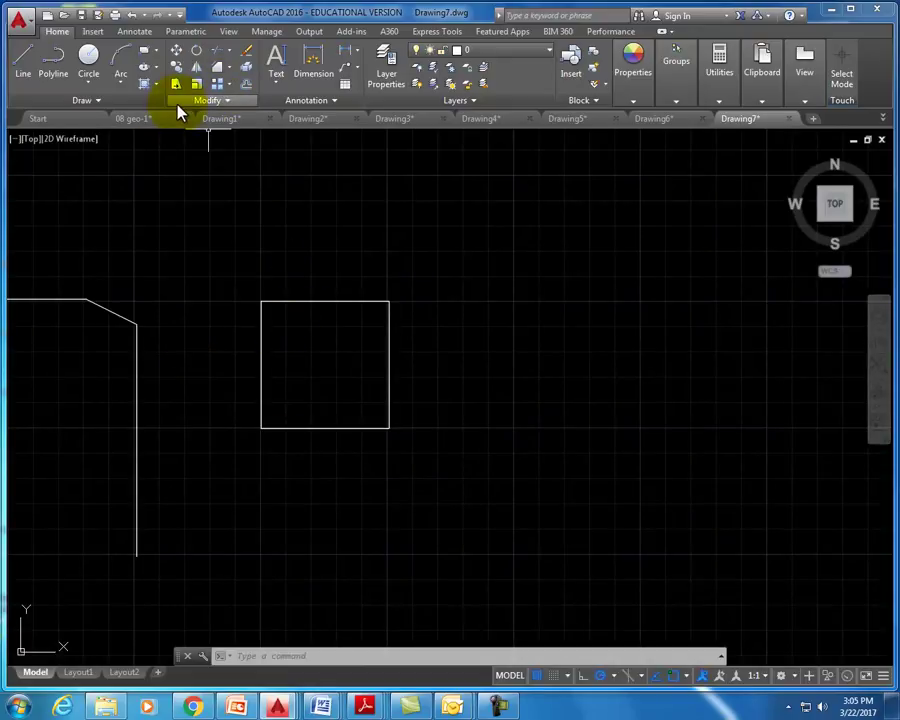
pyautogui.click(218, 67)
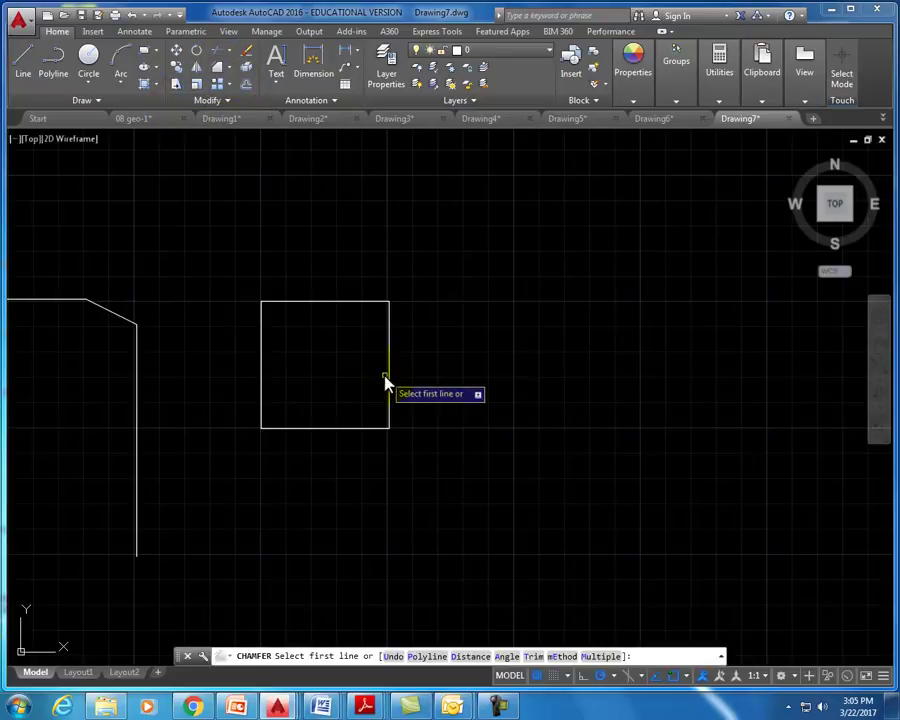
pyautogui.click(425, 657)
pyautogui.write('d')
pyautogui.press('Return')
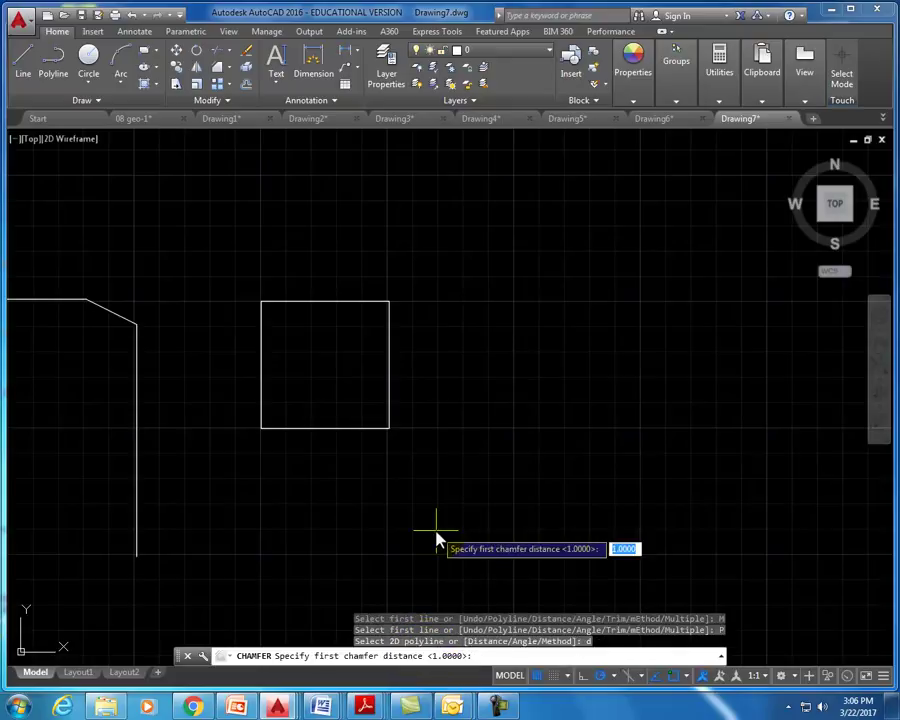
pyautogui.write('1')
pyautogui.press('Return')
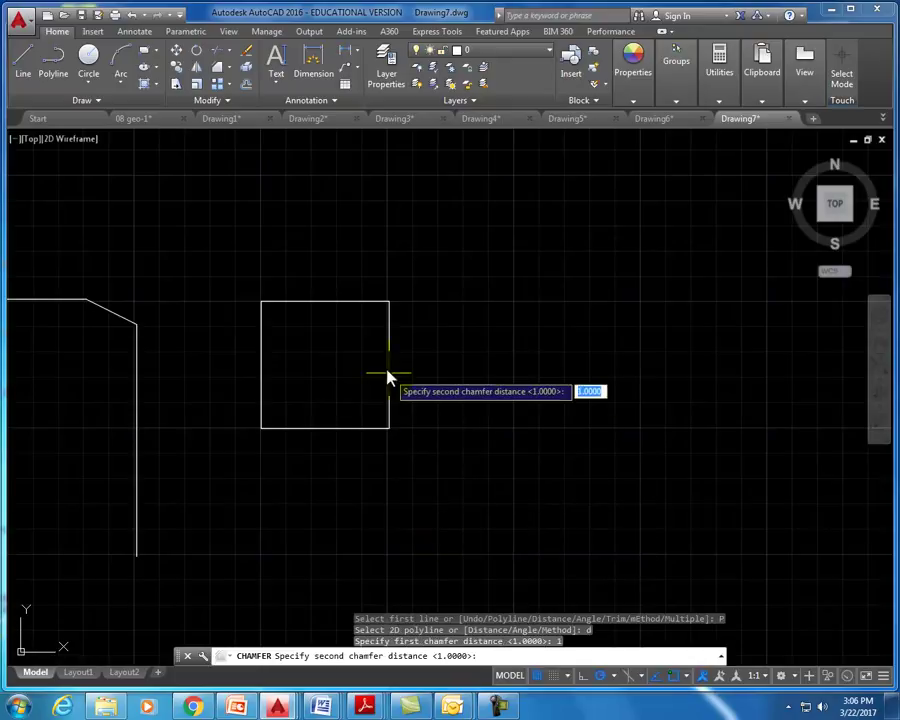
pyautogui.press('Return')
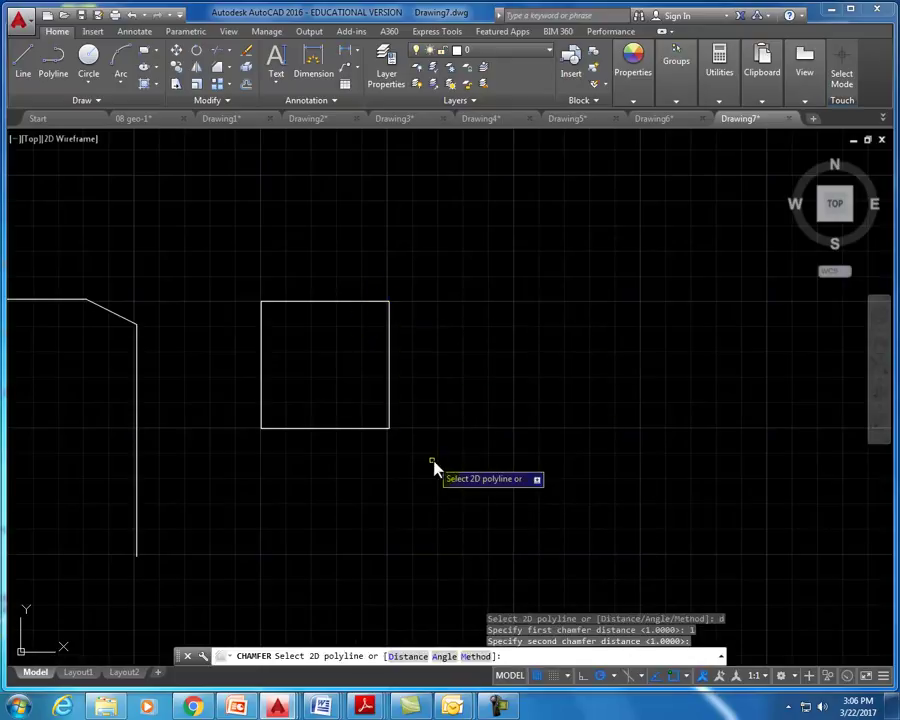
pyautogui.click(389, 377)
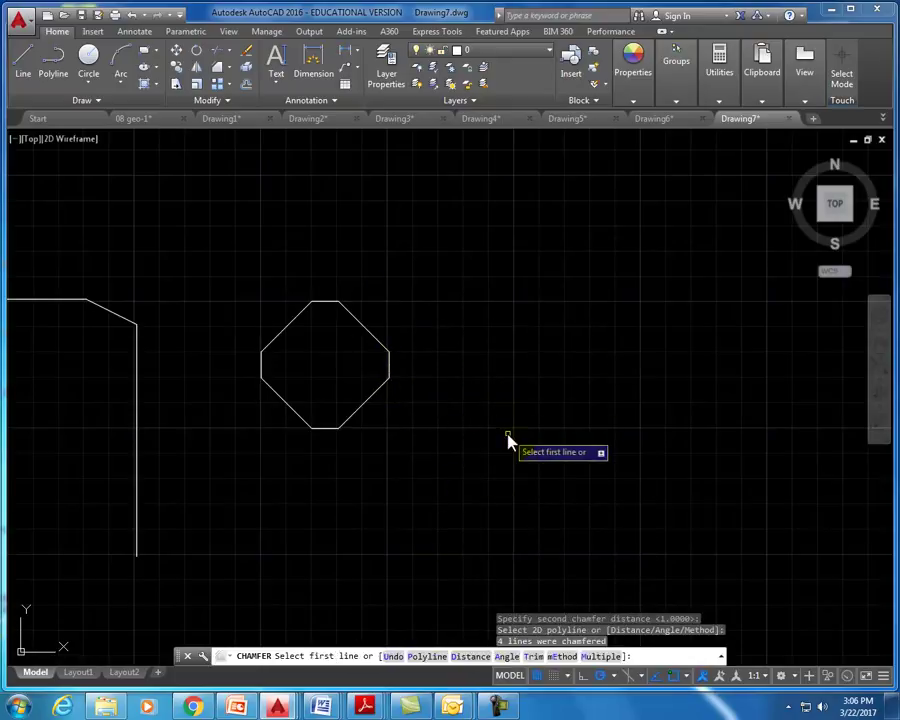